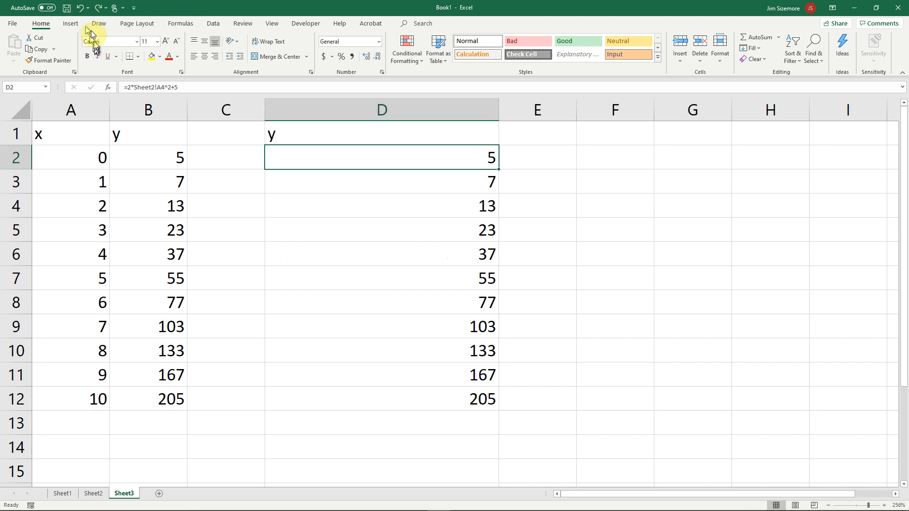
Step: Undo the latest Sheet3 edits: the widening of column D and the y values pasted into columns D and B
click(81, 10)
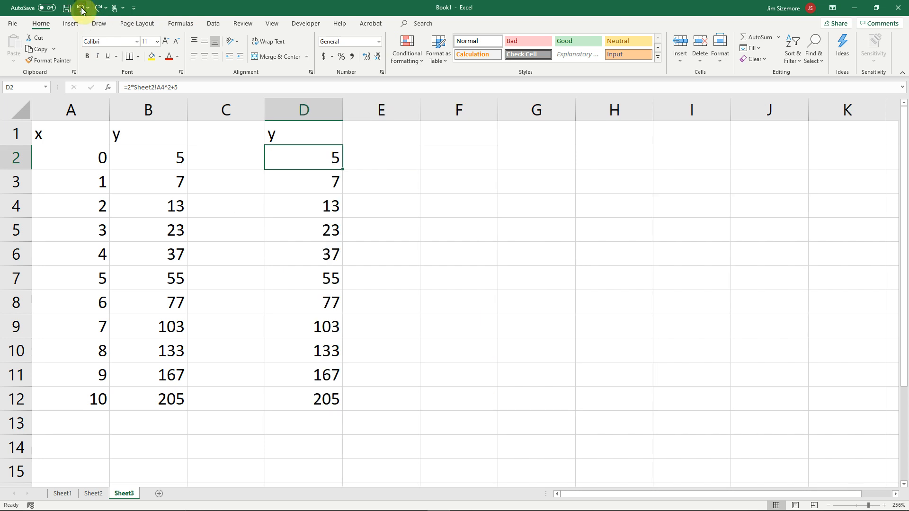
click(82, 9)
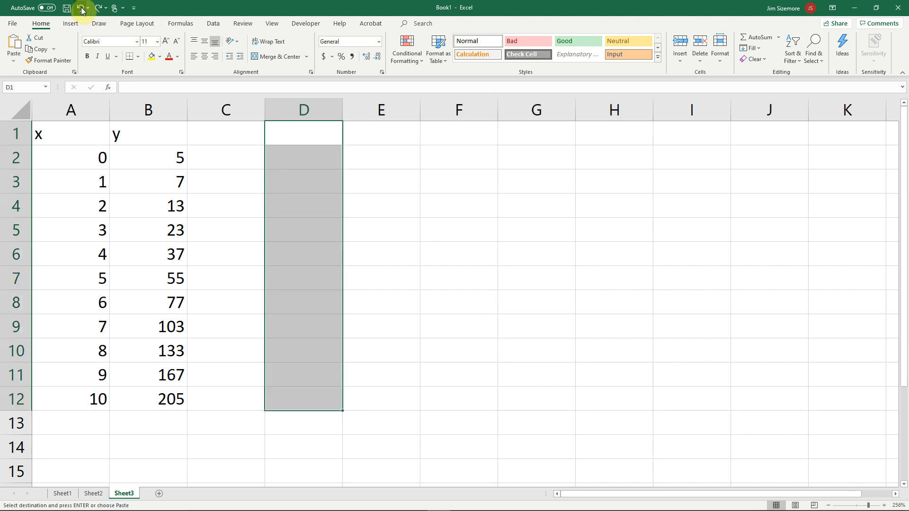
click(82, 10)
click(82, 9)
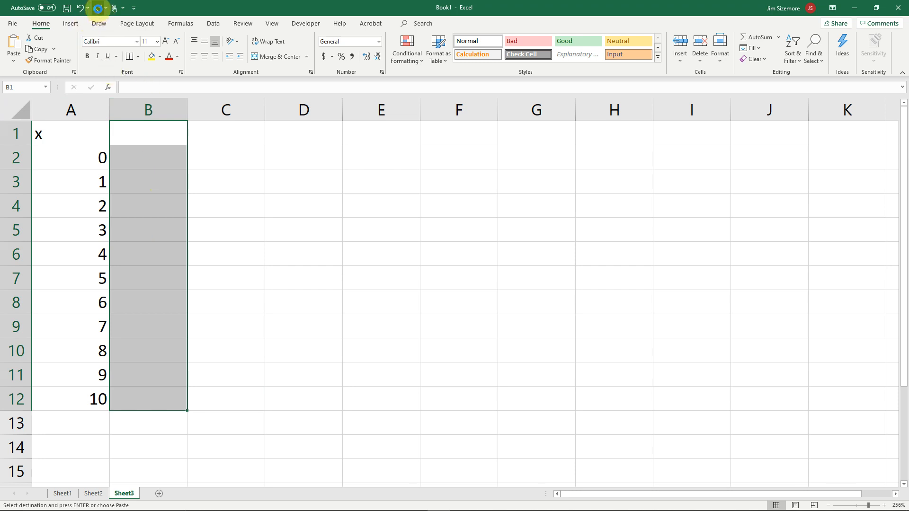
Step: Redo the paste of the y values in B1:B12, then undo and redo that same paste once more
click(98, 8)
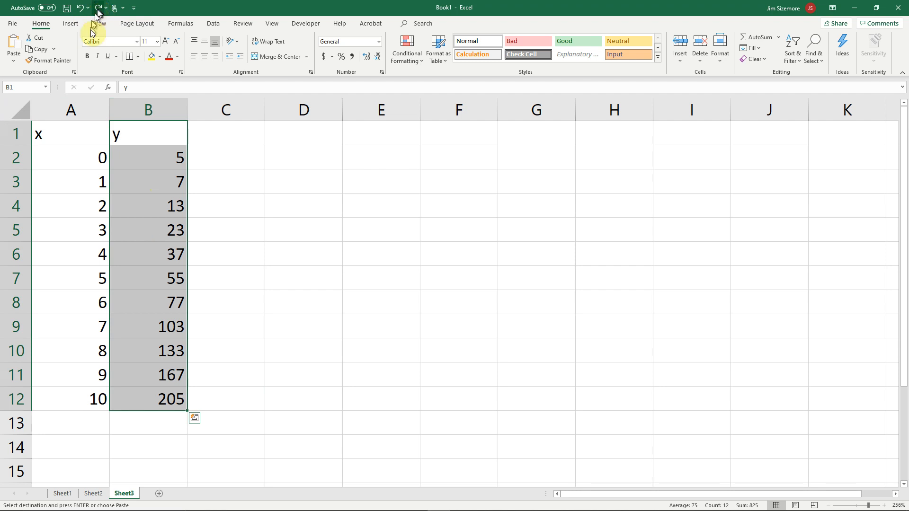
key(ctrl+z)
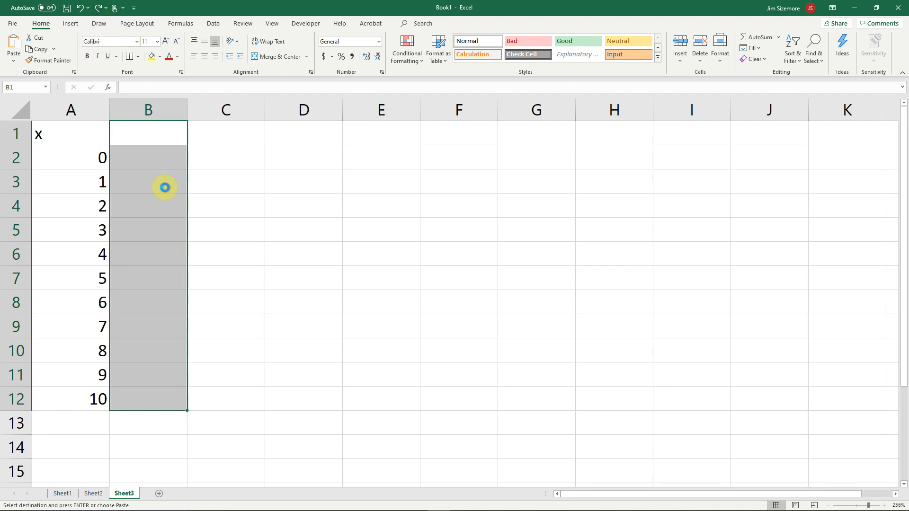
key(ctrl+y)
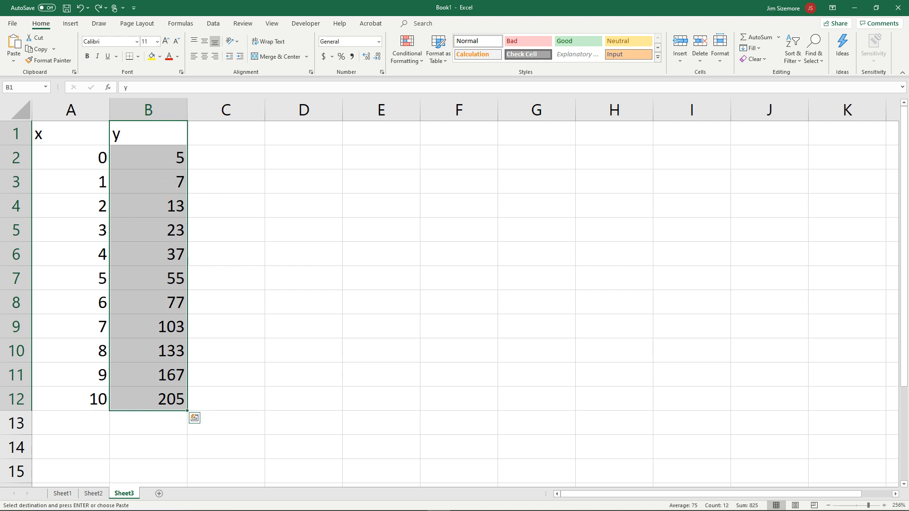
Step: Switch to the Sheet1 worksheet with the student exam scores
key(ctrl+c)
click(94, 492)
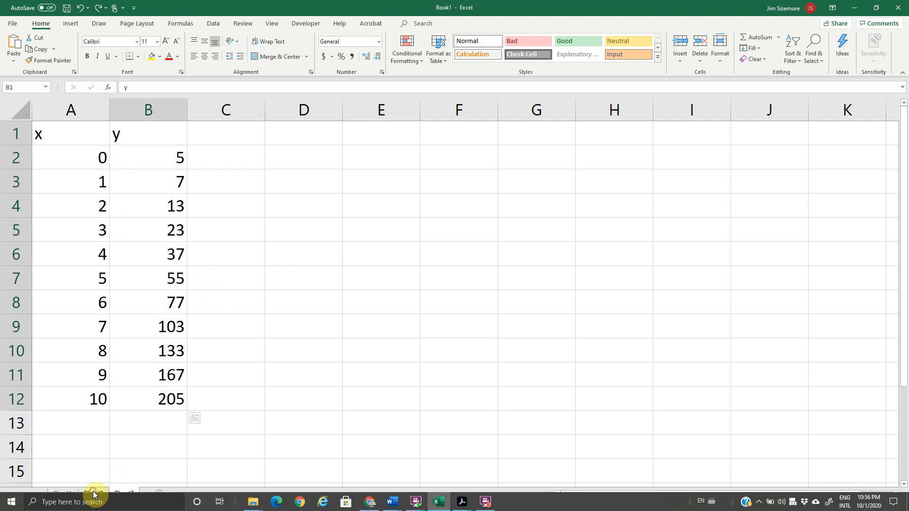
click(94, 496)
click(66, 495)
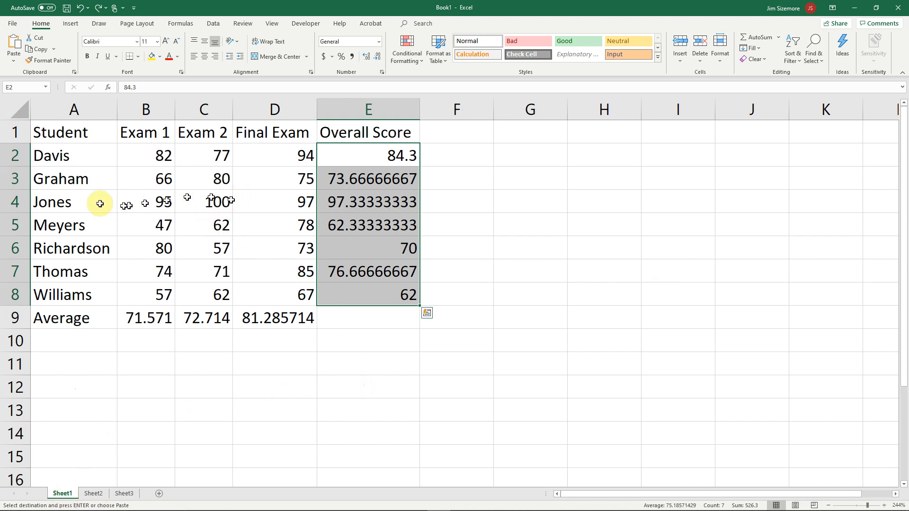
Step: Try inserting a blank sheet row at row 2, above the first student, and undo the insertion
click(15, 155)
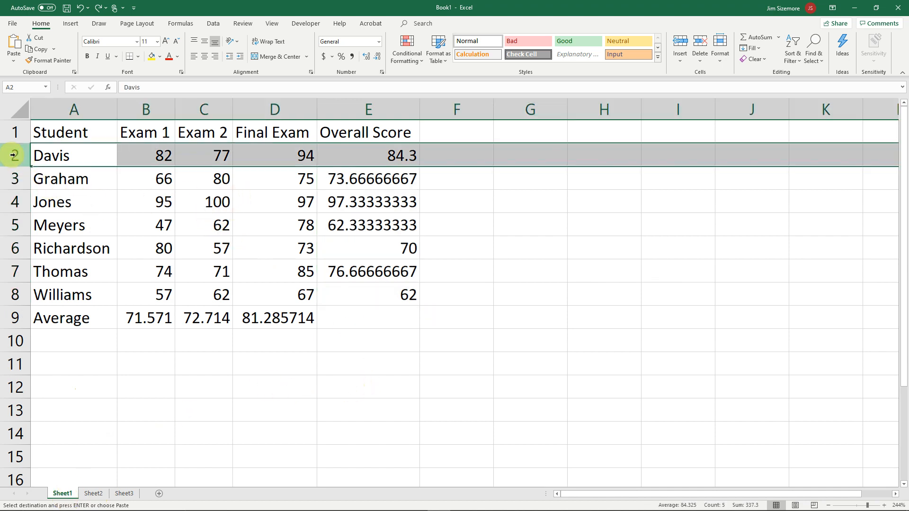
click(681, 61)
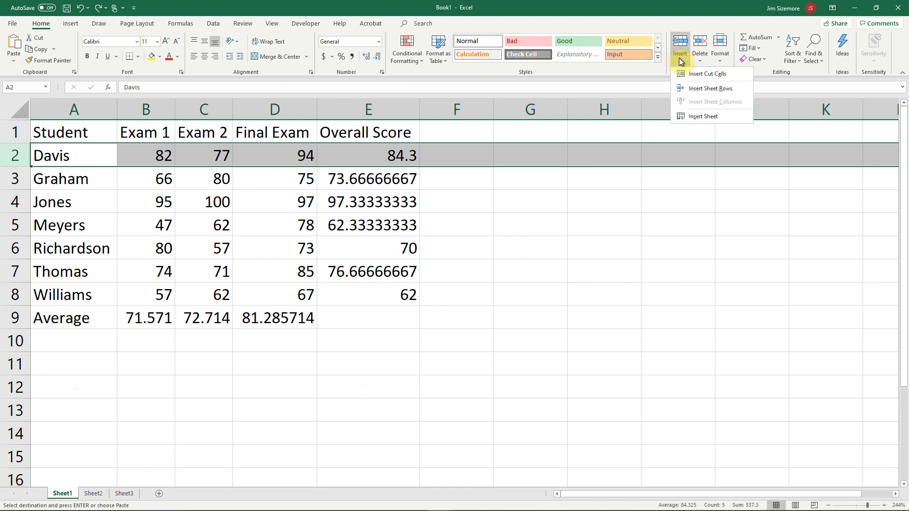
click(693, 88)
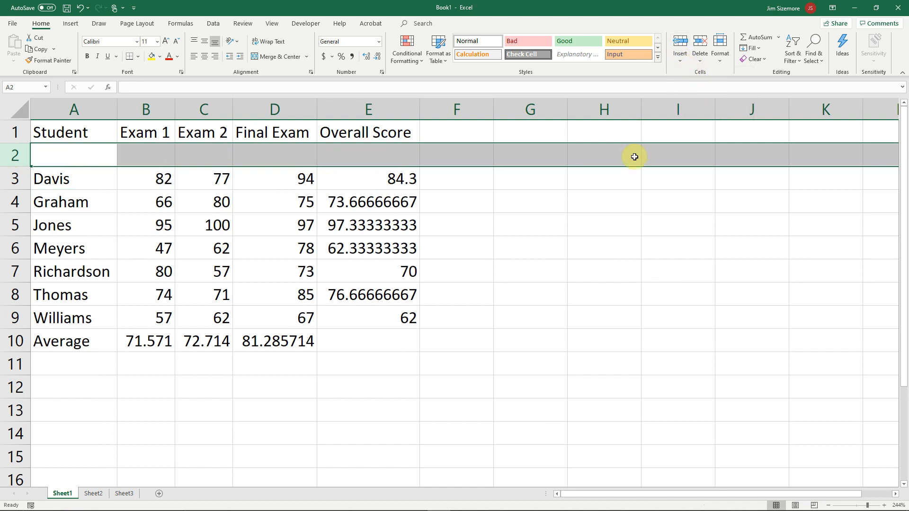
key(ctrl+z)
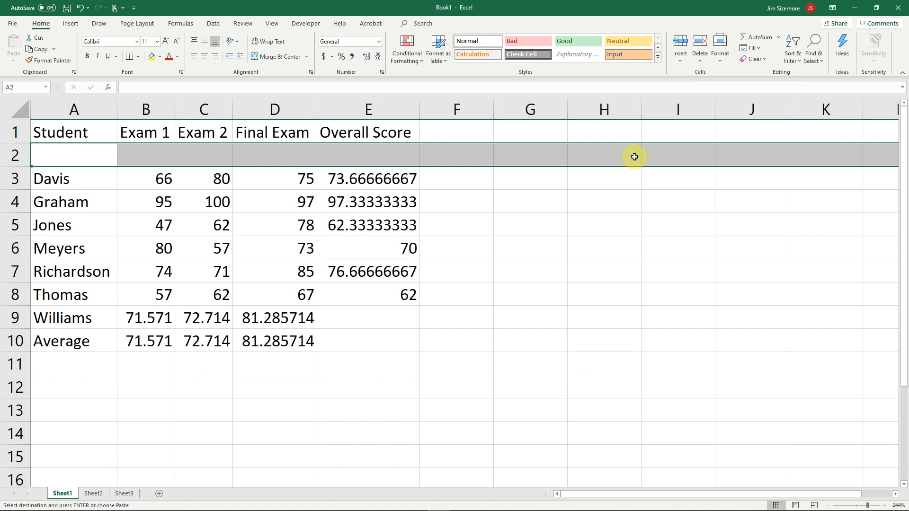
Step: Insert a blank sheet row between the header row and the first student
click(681, 62)
click(694, 89)
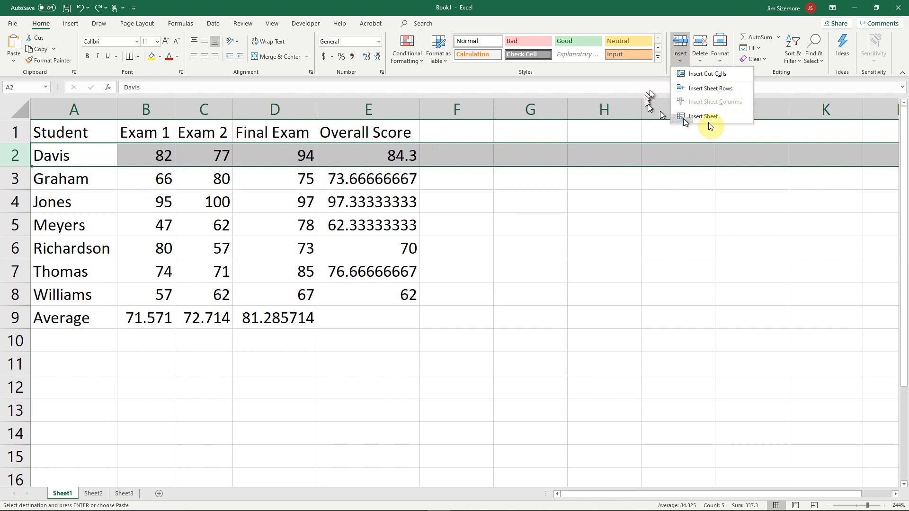
click(709, 89)
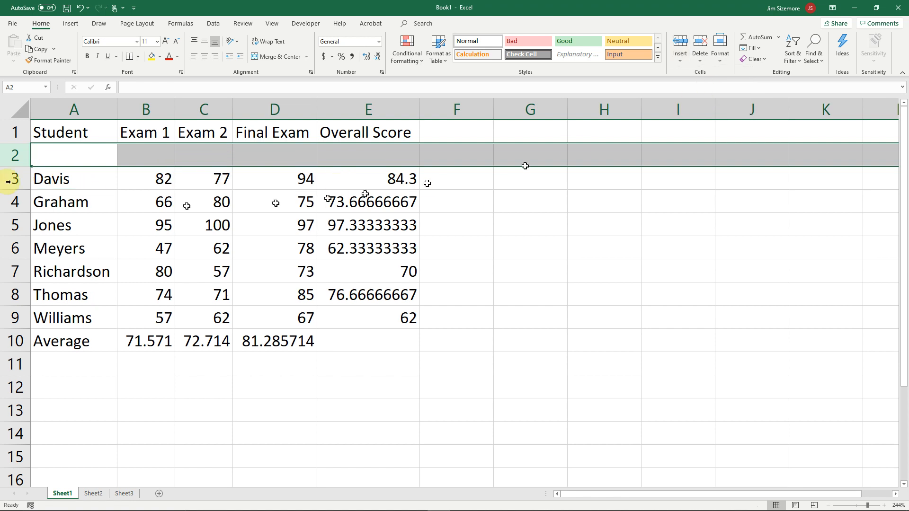
Step: Fill row 2 with the label Points and the values 100 for Exam 1, 100 for Exam 2 and 200 for Final Exam
click(55, 156)
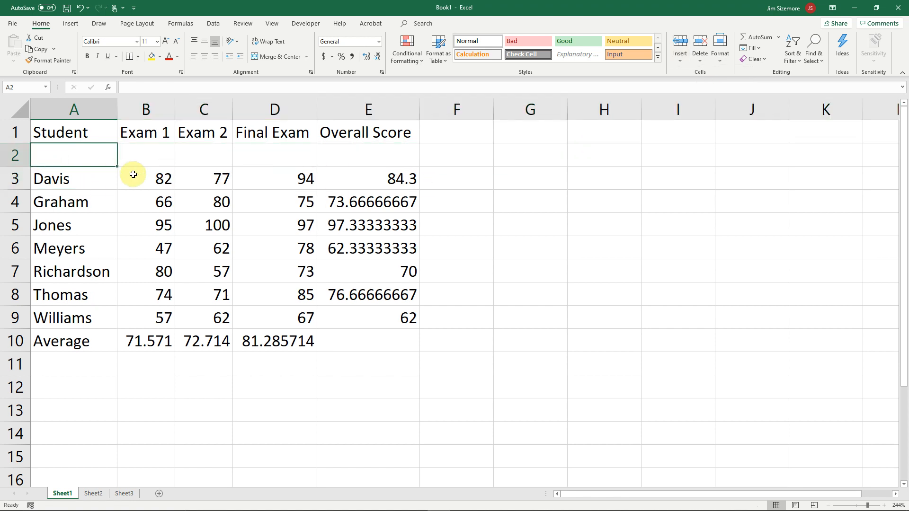
text(Points)
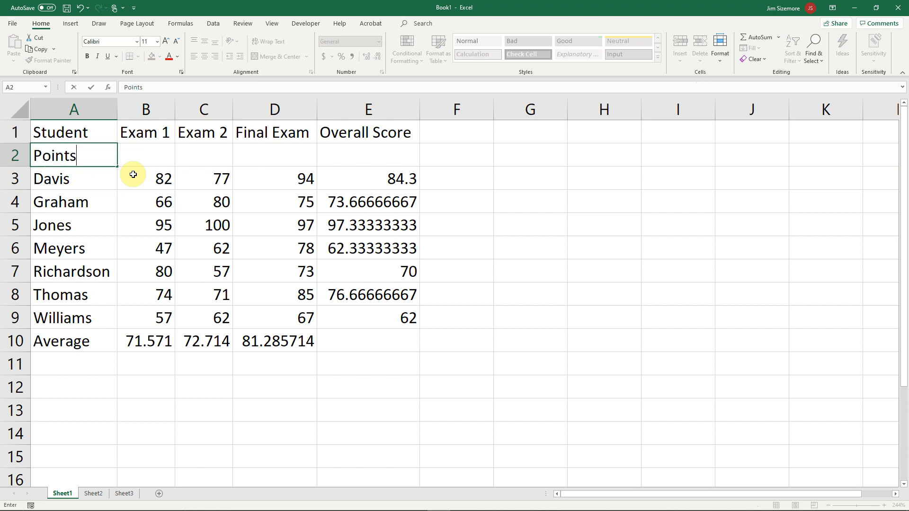
key(Tab)
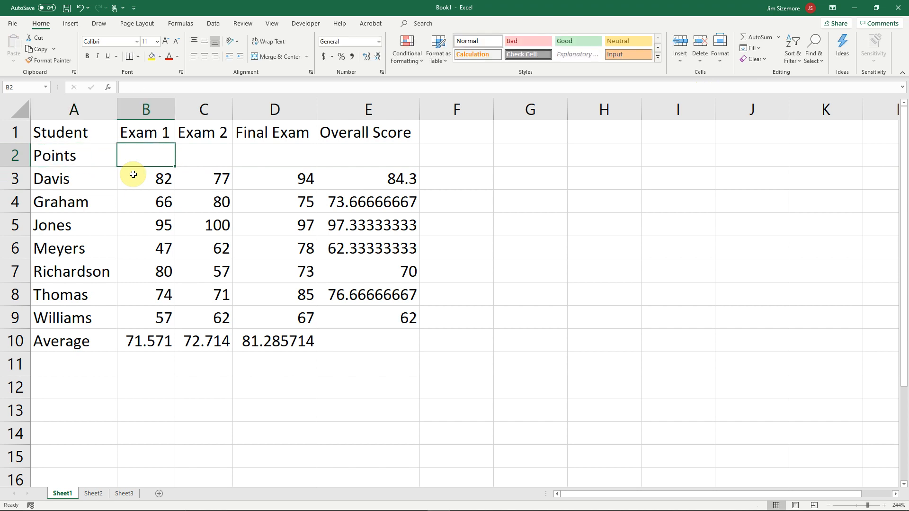
text(100)
key(Tab)
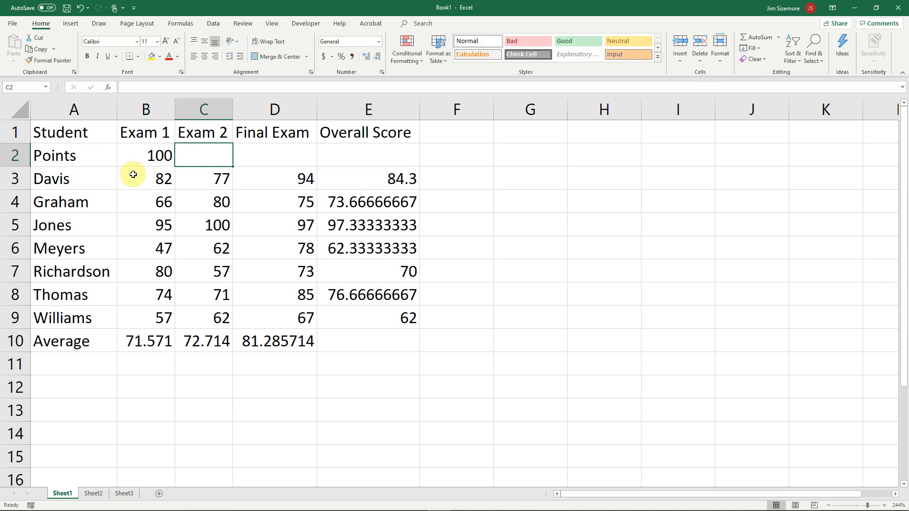
text(100)
key(Tab)
text(200)
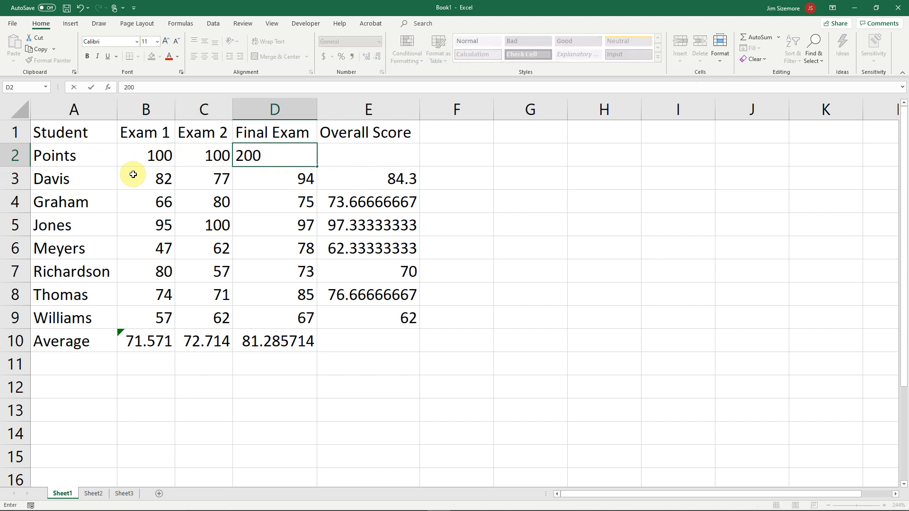
click(408, 182)
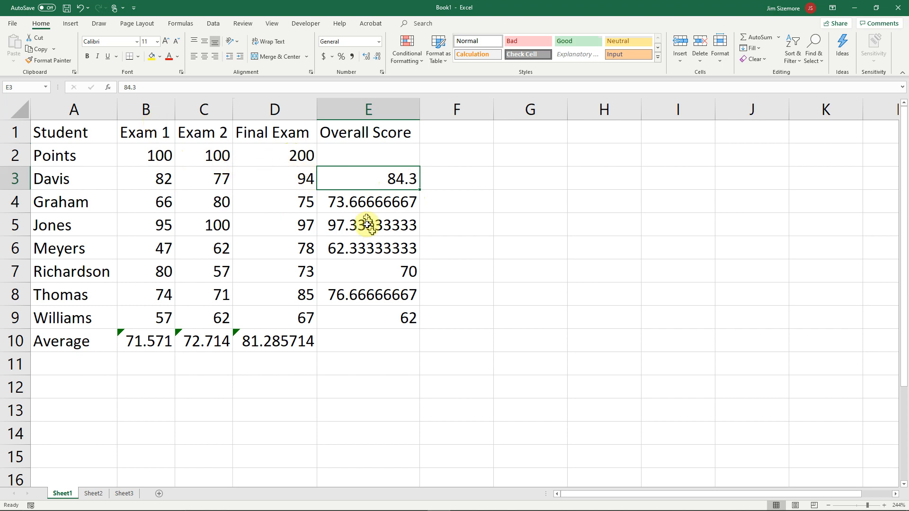
Step: Replace the first student's overall score in E3 with the formula =SUMPRODUCT($B$2:$D$2,B3:D3), keeping the points range absolute
click(363, 203)
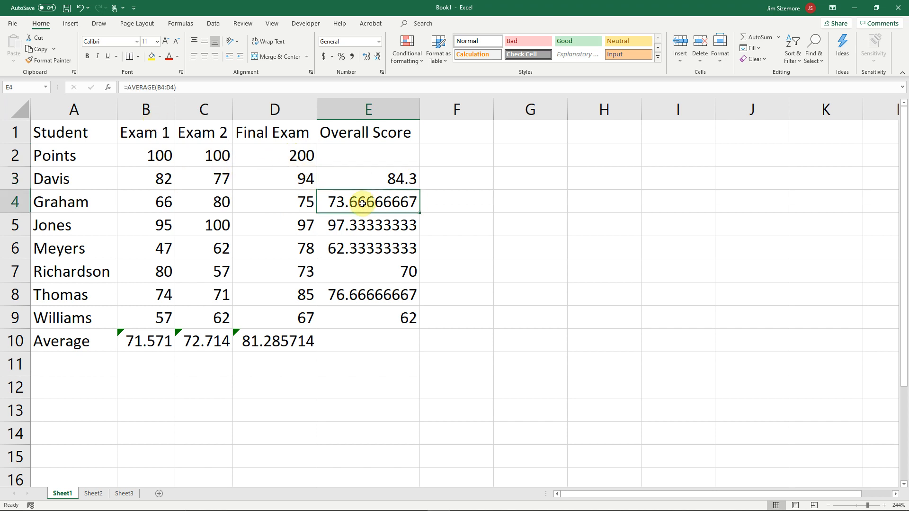
click(381, 179)
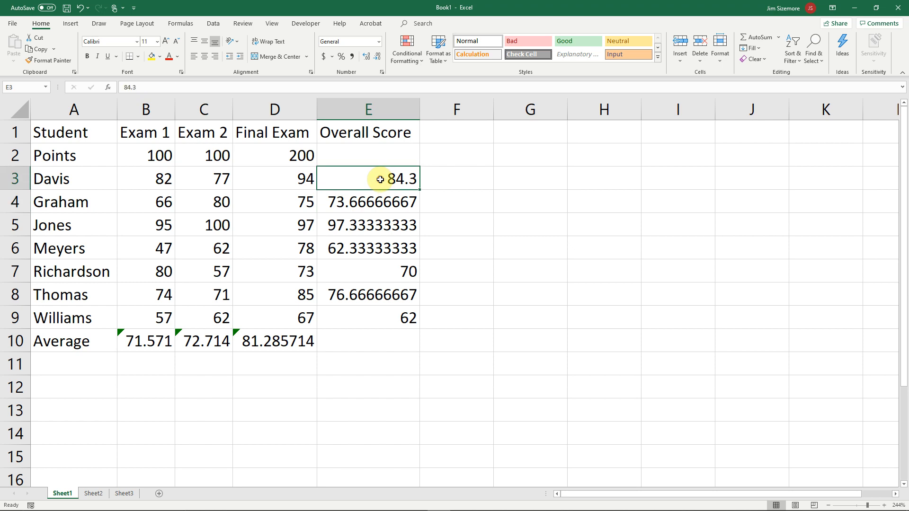
click(379, 201)
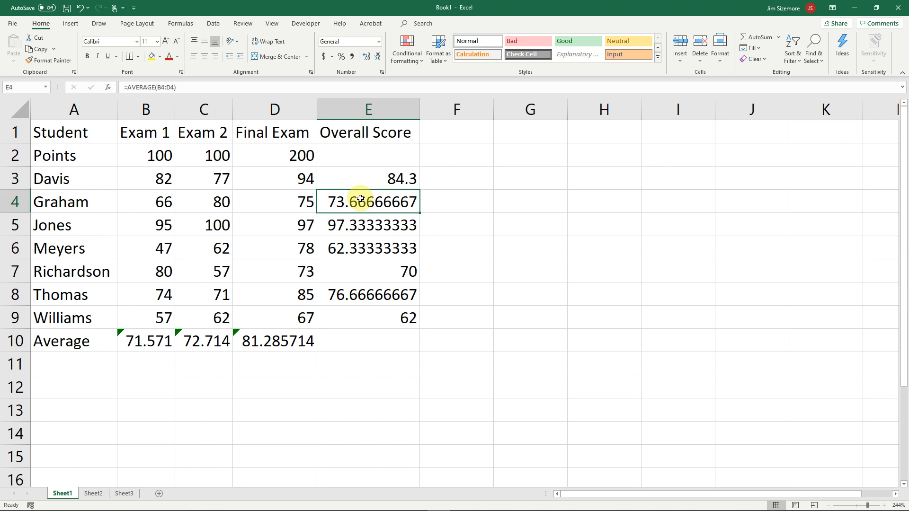
click(390, 179)
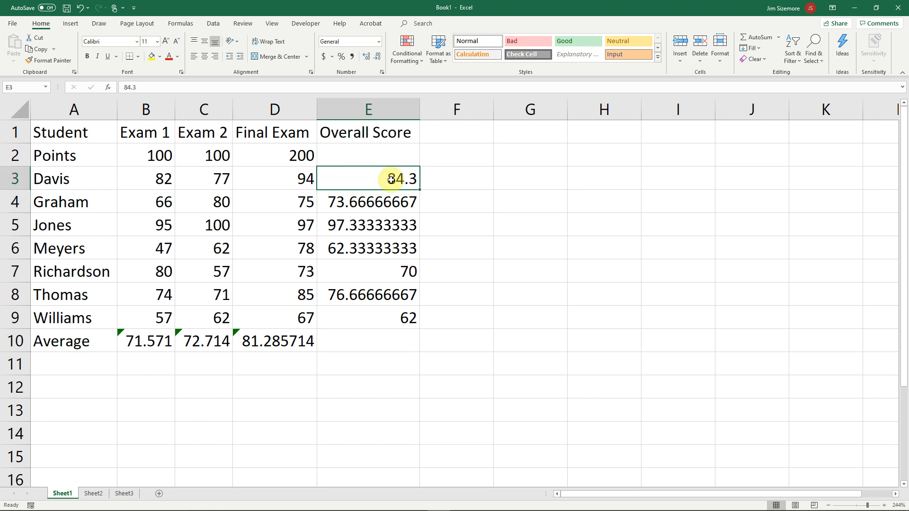
text(=)
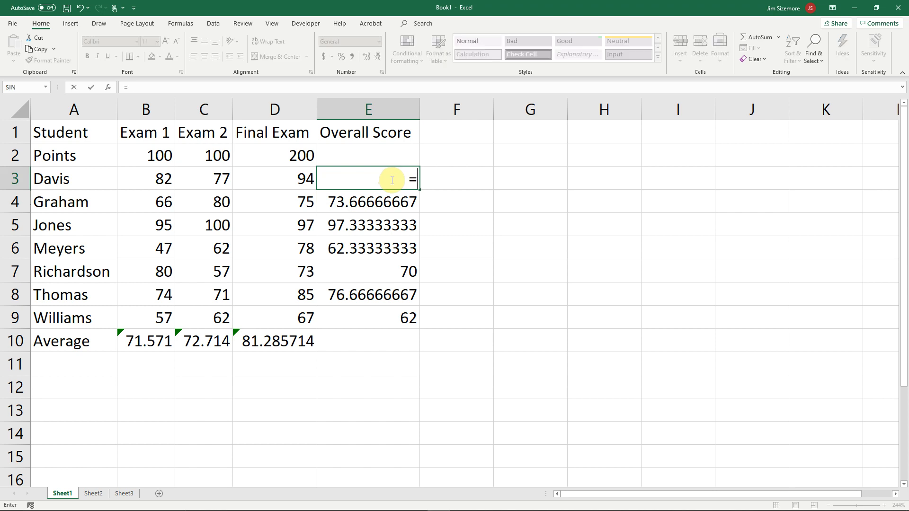
text(sumproduct()
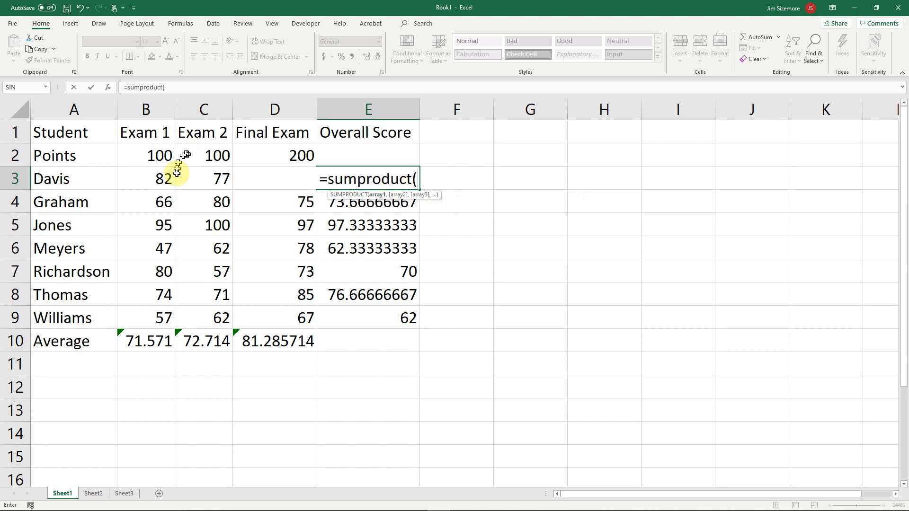
click(151, 155)
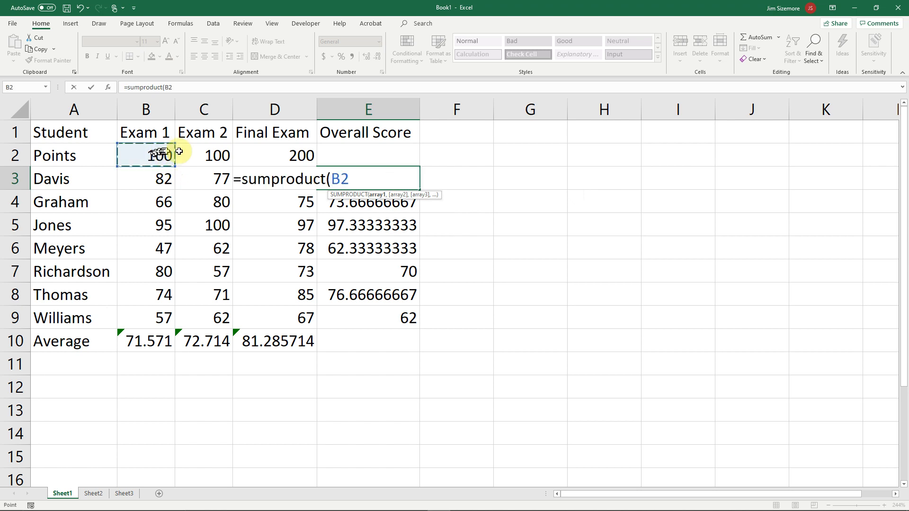
drag(258, 153, 278, 152)
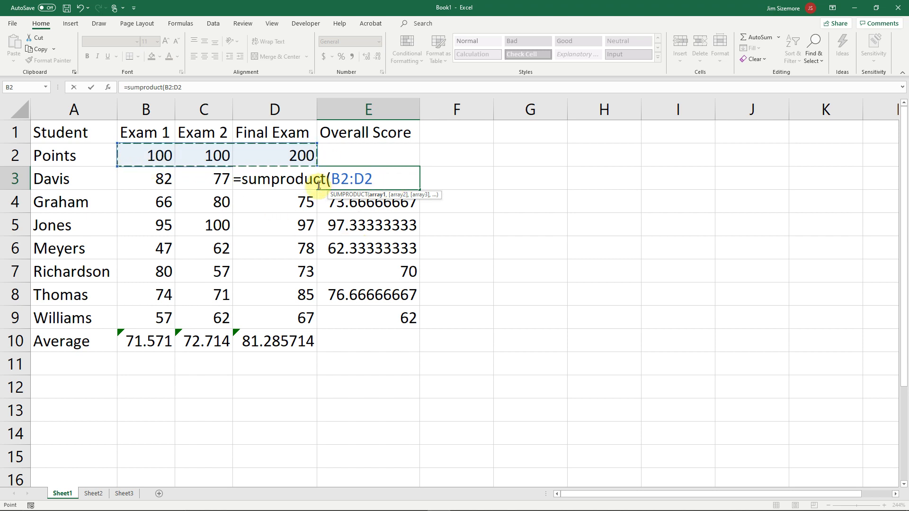
key(F4)
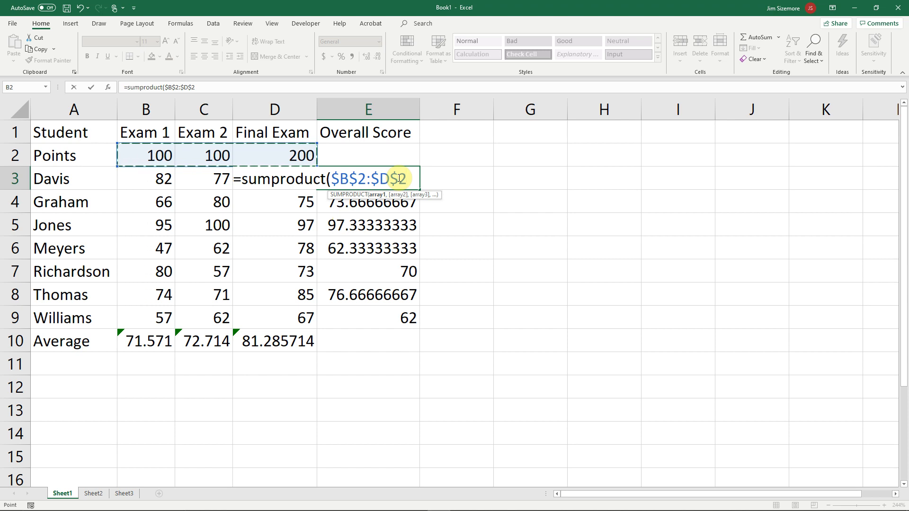
text(,)
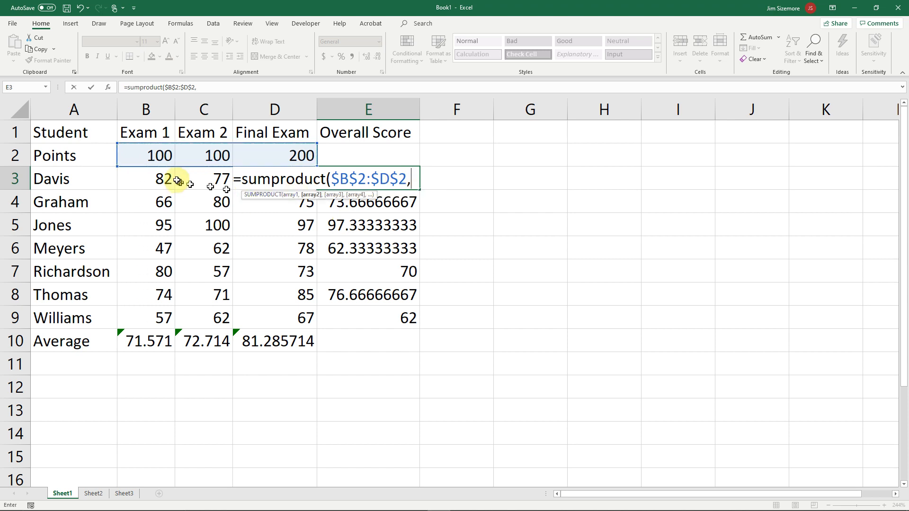
click(153, 181)
drag(197, 180, 265, 175)
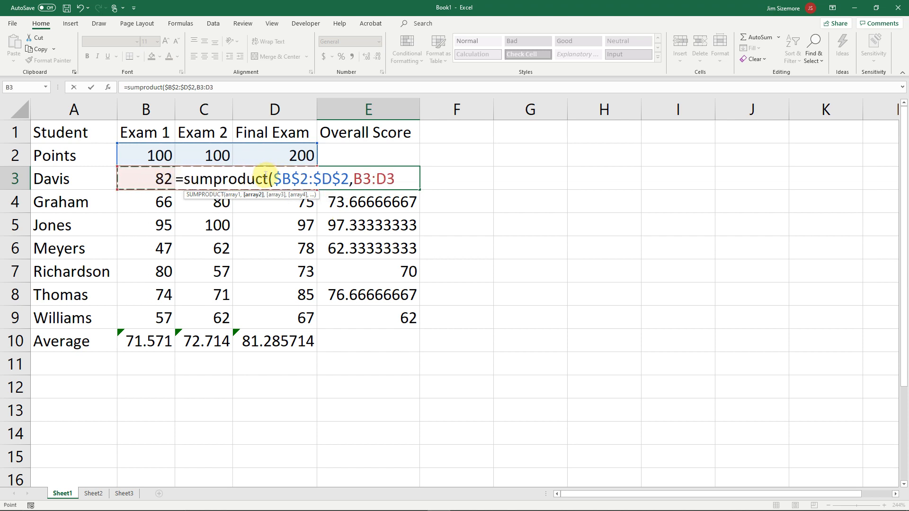
text())
key(Return)
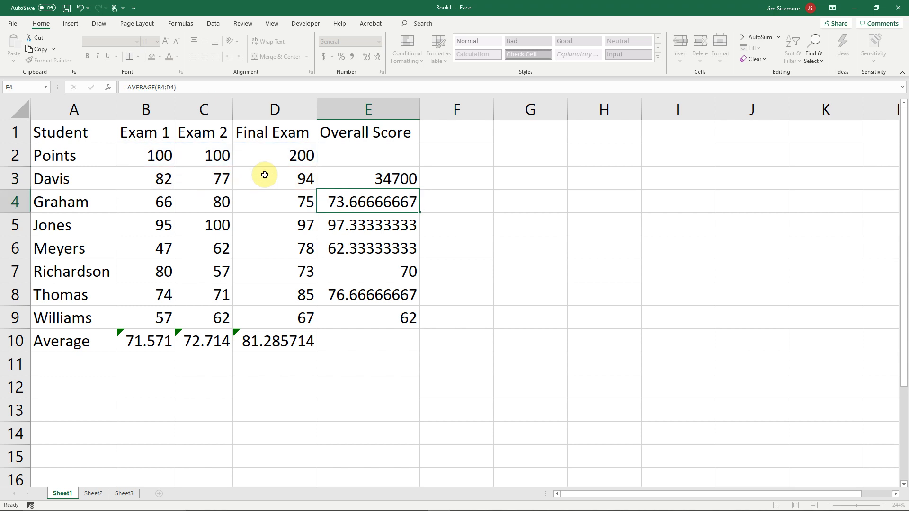
Step: Extend the weighted-score formula in E3 by dividing it by SUM($B$2:$D$2), with the points range absolute
click(392, 179)
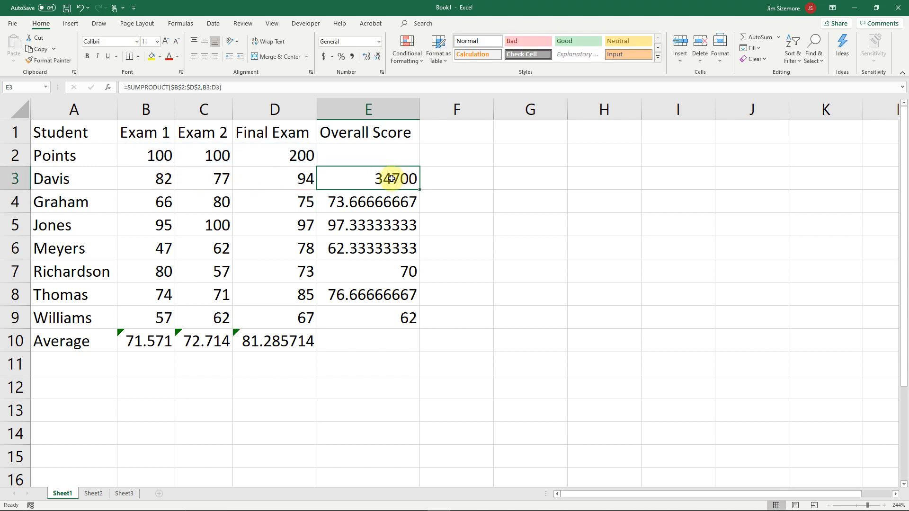
click(239, 87)
text(/sum)
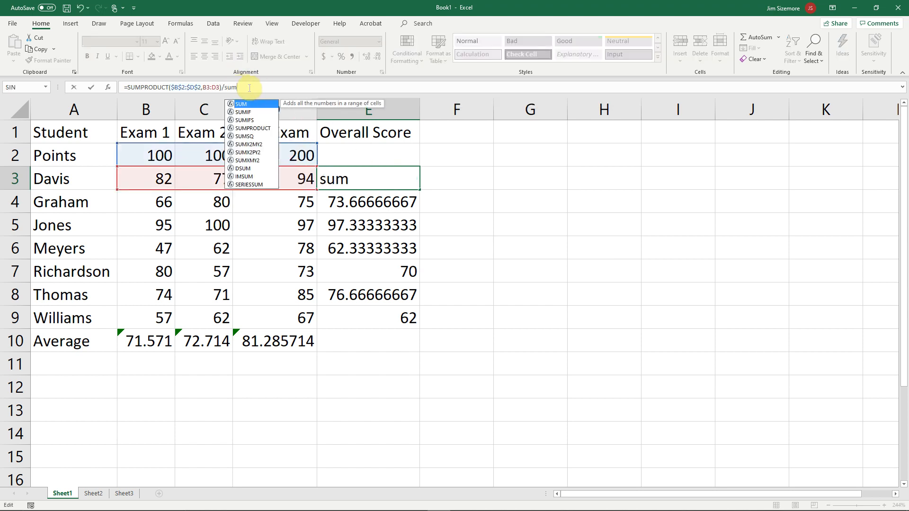
text(()
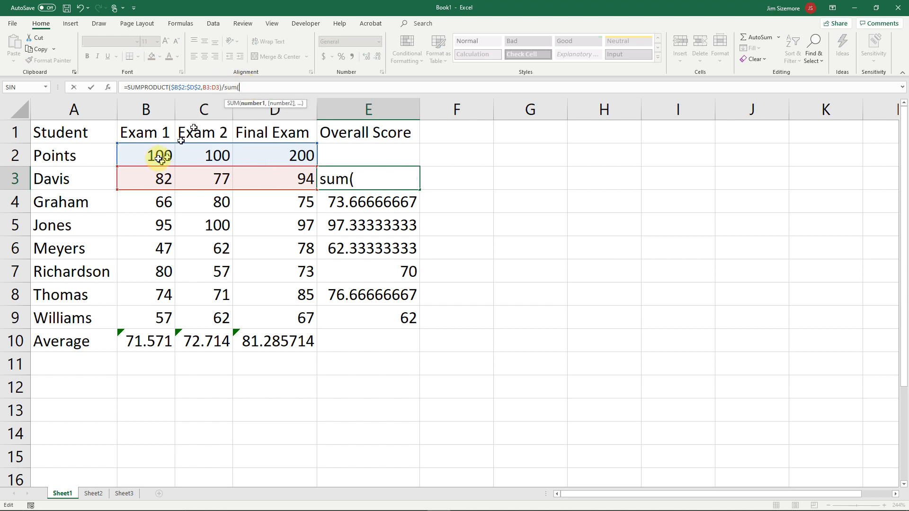
drag(159, 156, 298, 153)
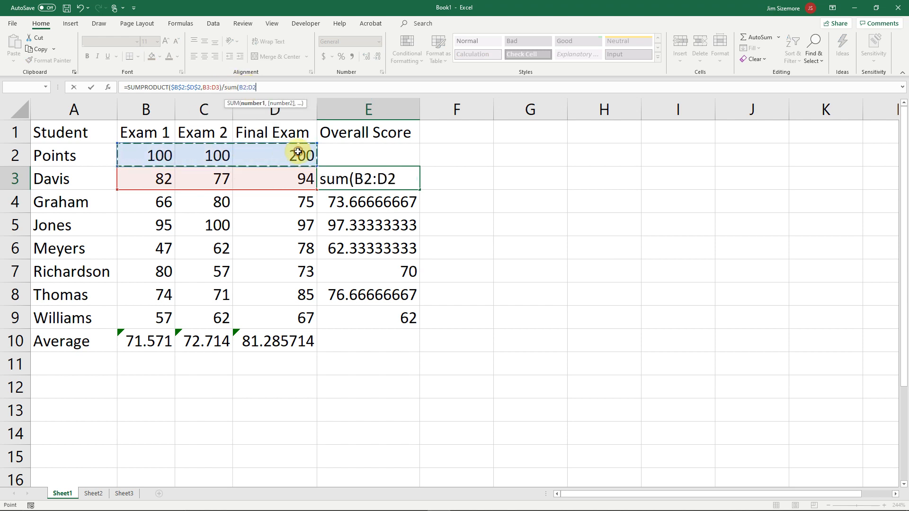
key(F4)
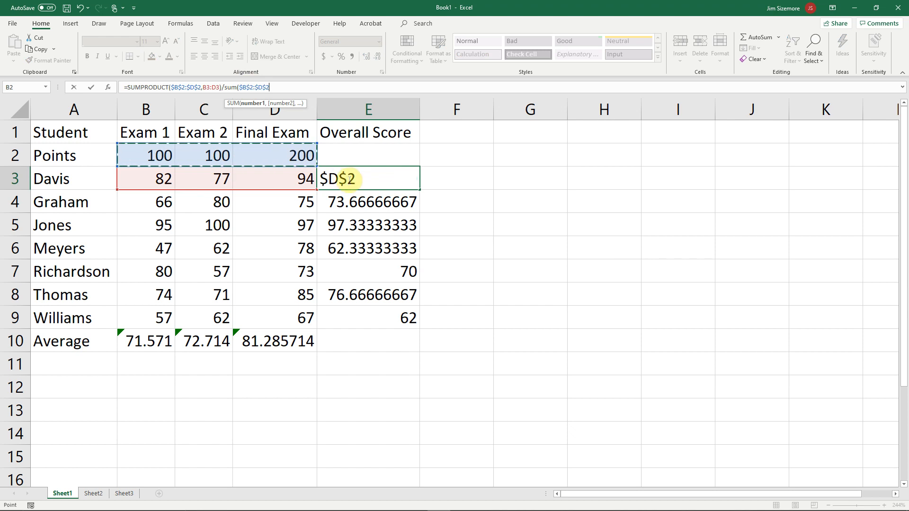
text())
key(Return)
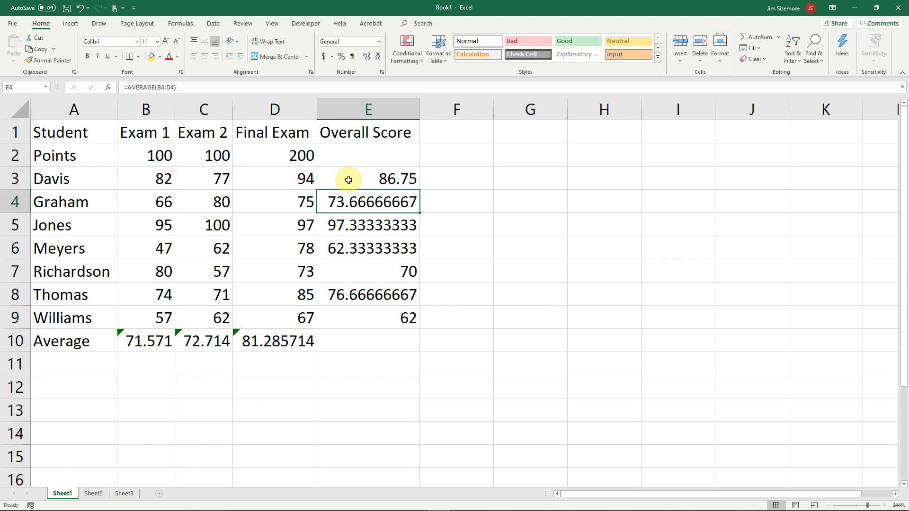
Step: Copy the completed overall-score formula from E3 to the remaining students in E4:E9
click(349, 180)
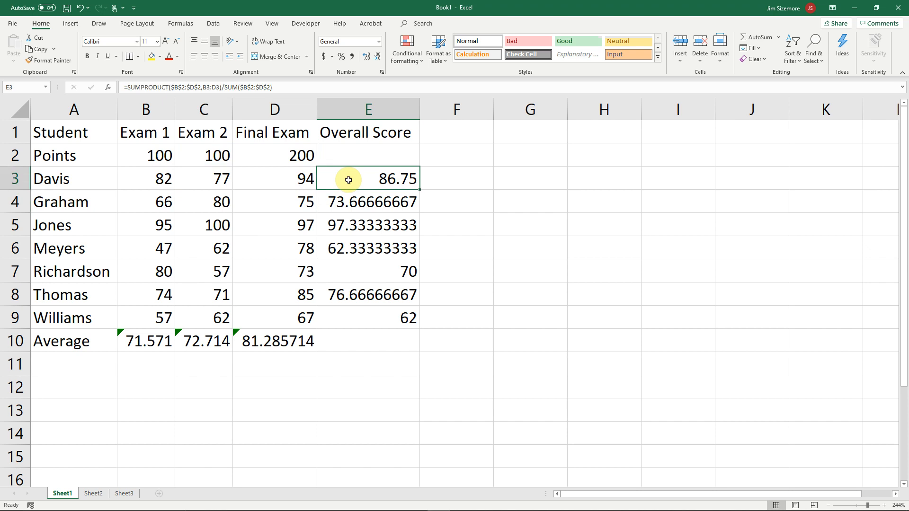
key(ctrl+c)
drag(354, 202, 367, 310)
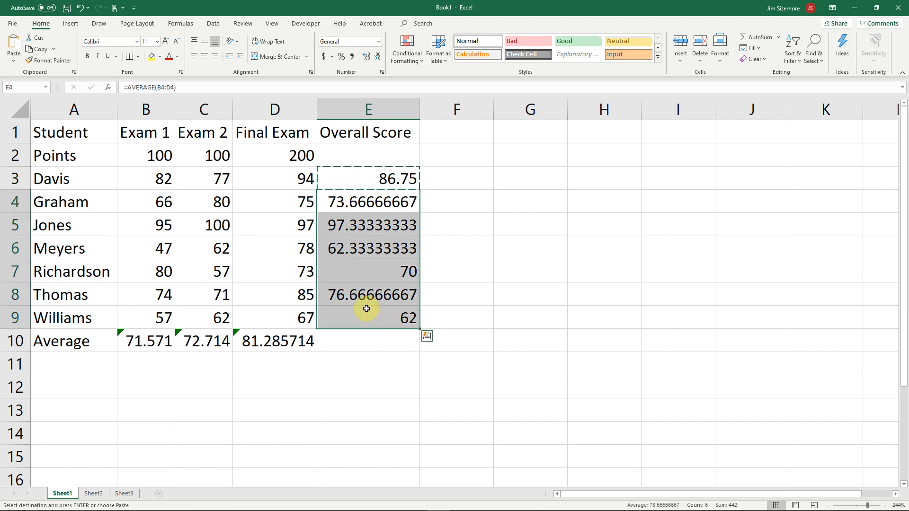
key(ctrl+v)
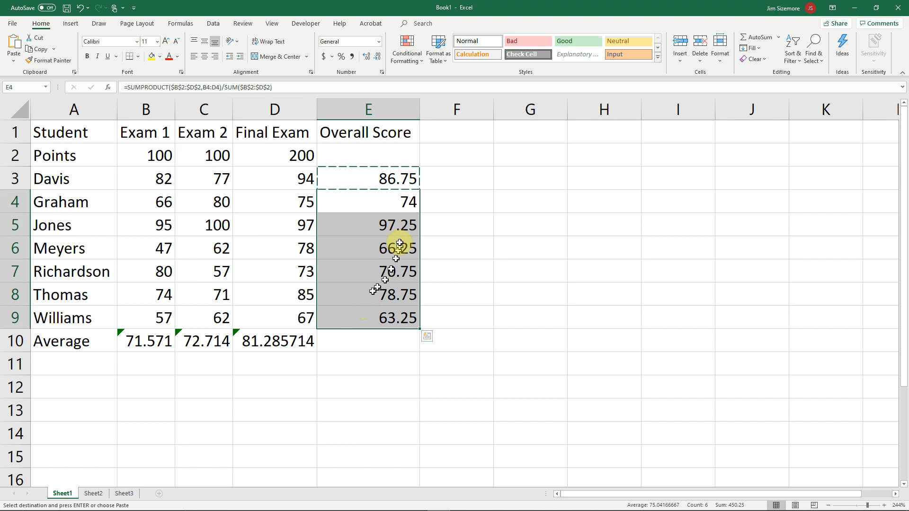
click(396, 204)
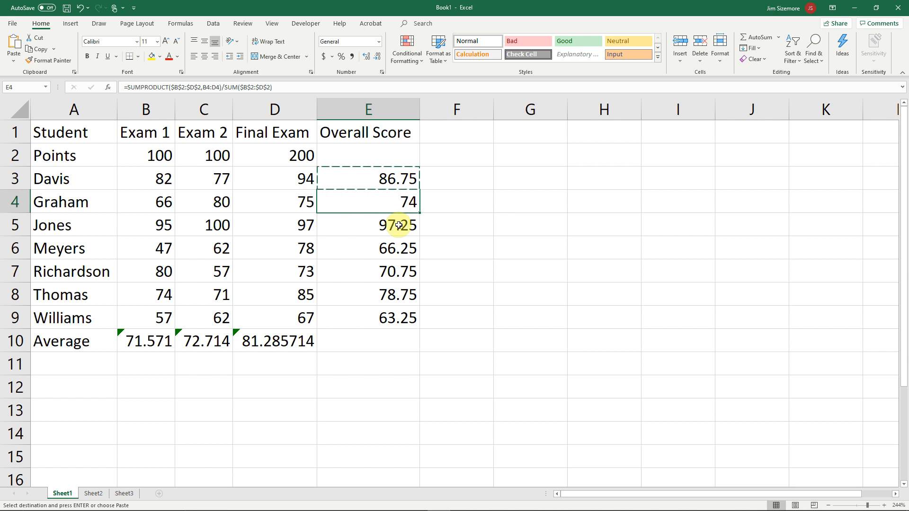
Step: Try changing the Final Exam score in D5 to 97.5, and undo the change
click(154, 223)
click(198, 226)
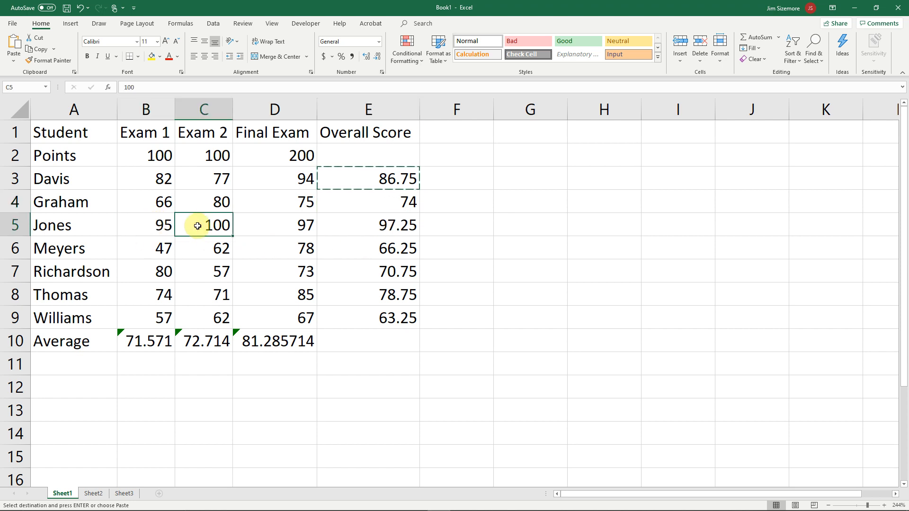
click(289, 226)
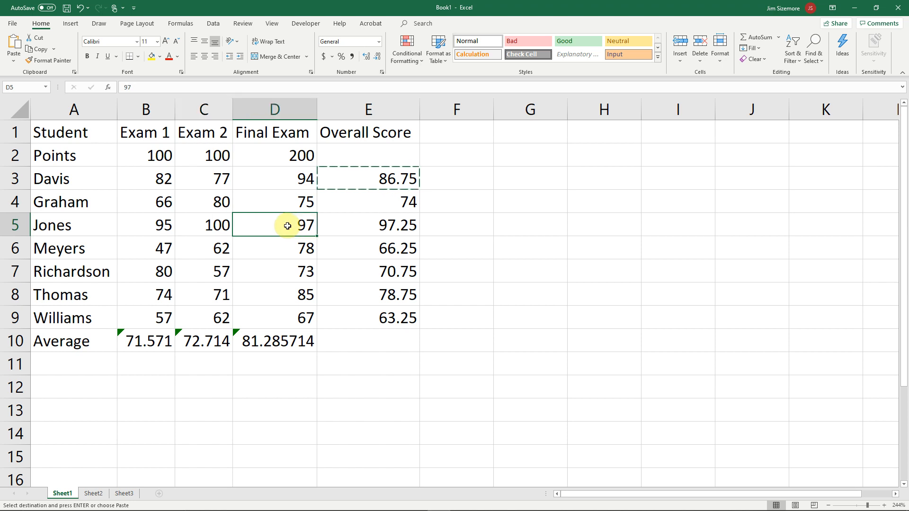
click(402, 229)
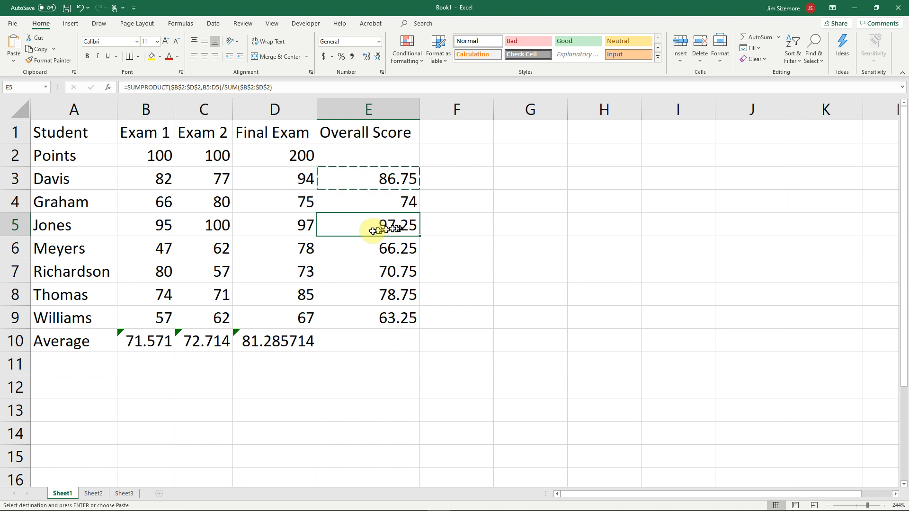
click(303, 226)
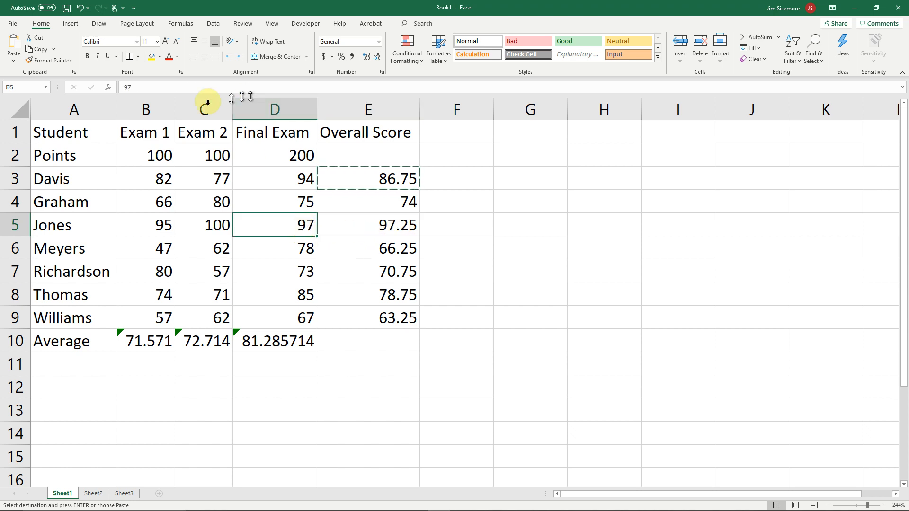
click(207, 89)
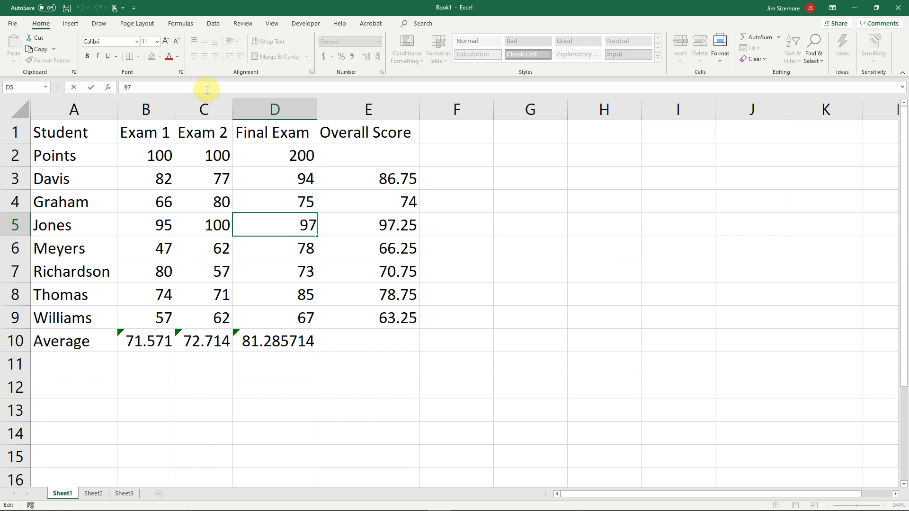
text(.5)
key(Return)
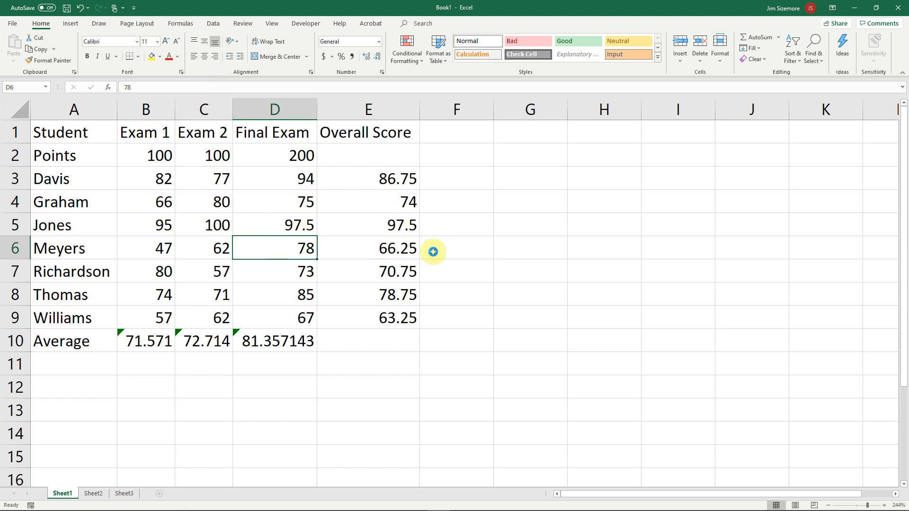
key(ctrl+z)
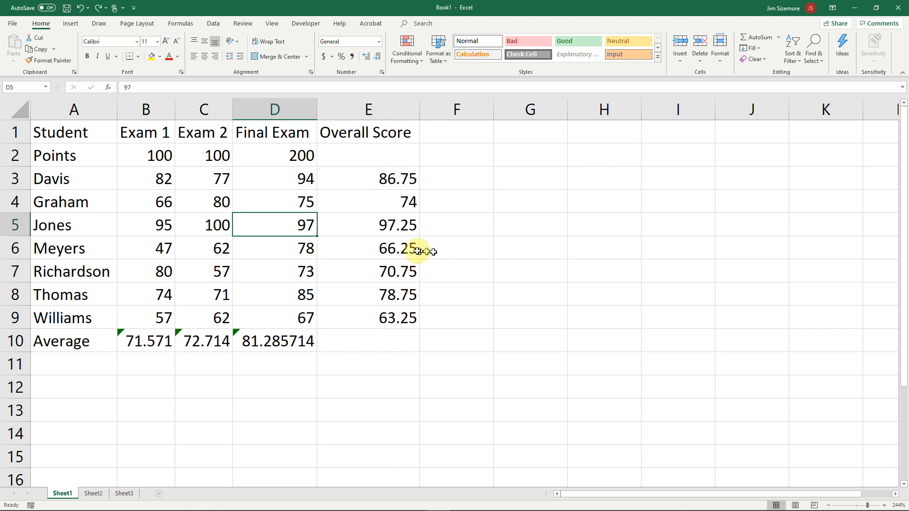
Step: Examine the overall-score formulas in E3, E6 and E7, comparing their relative score ranges and absolute points references
click(387, 177)
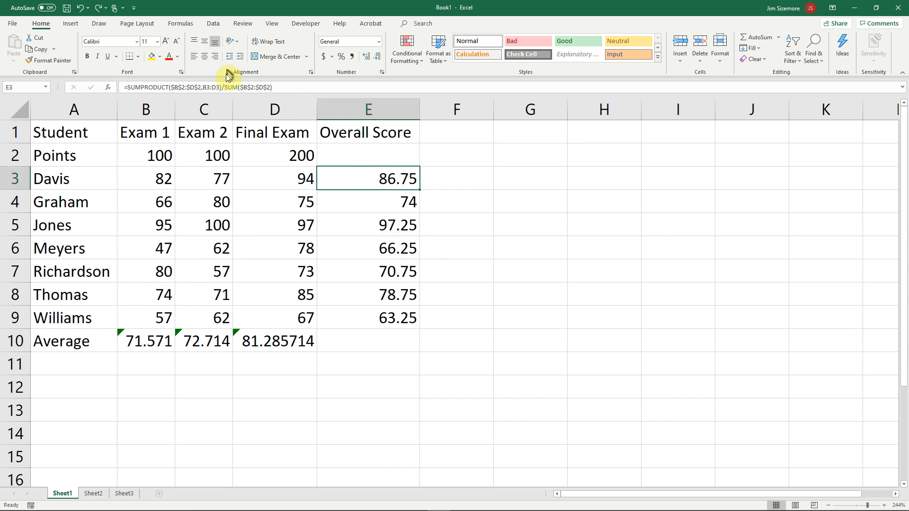
click(246, 88)
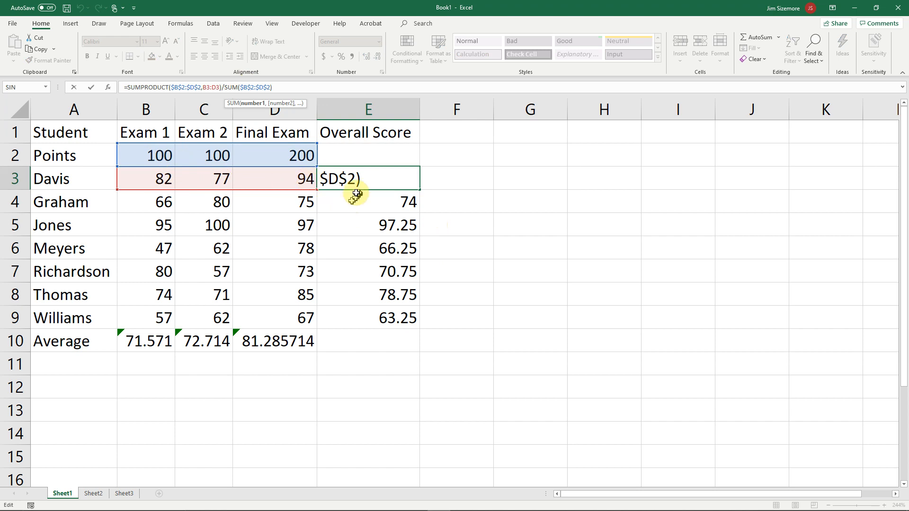
key(Return)
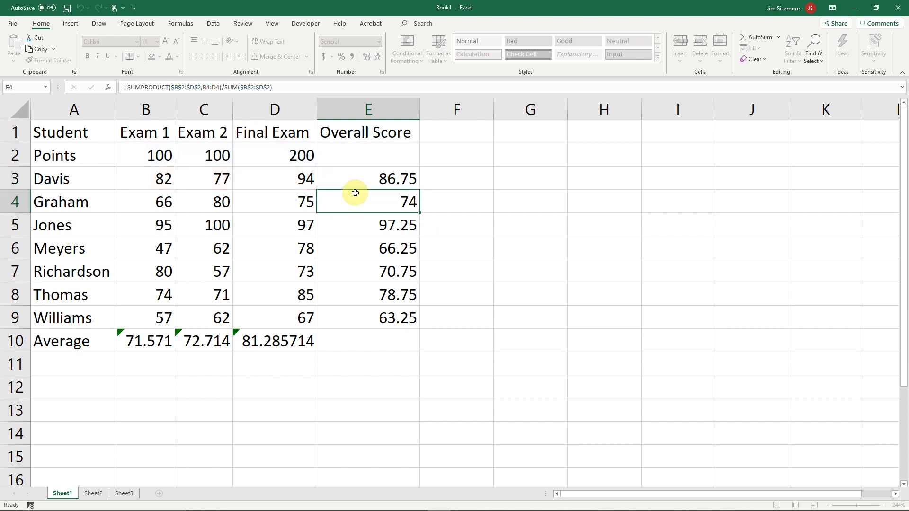
click(373, 253)
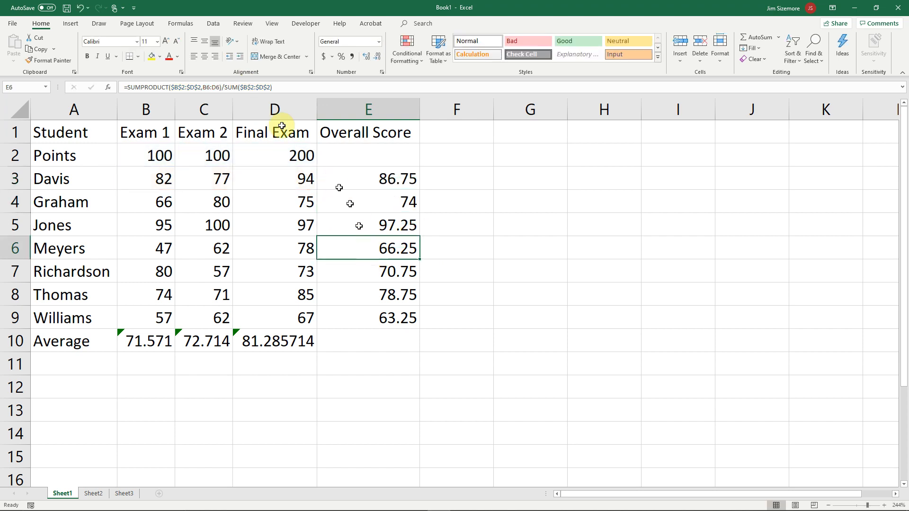
click(259, 87)
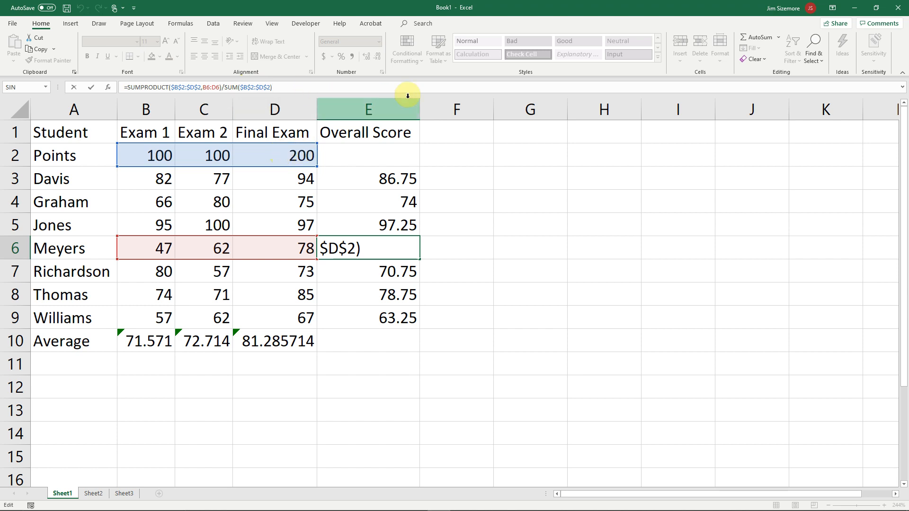
key(Return)
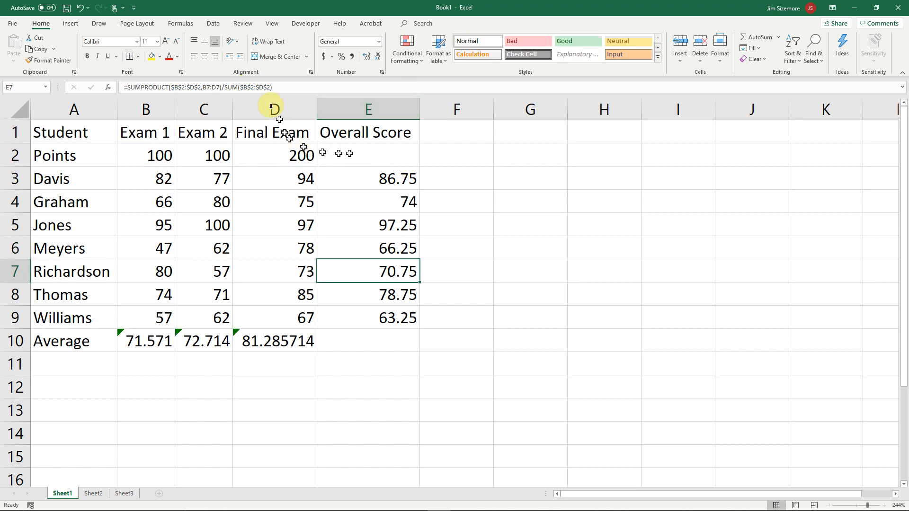
click(244, 88)
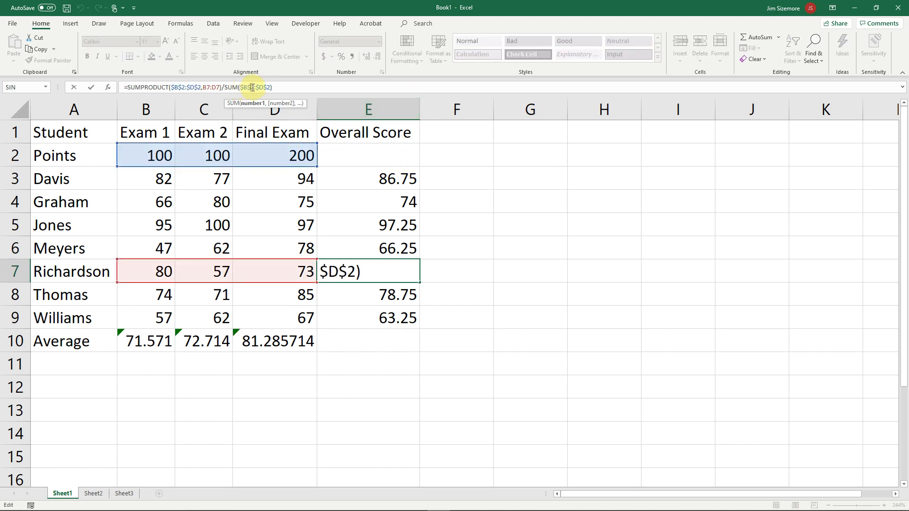
click(248, 88)
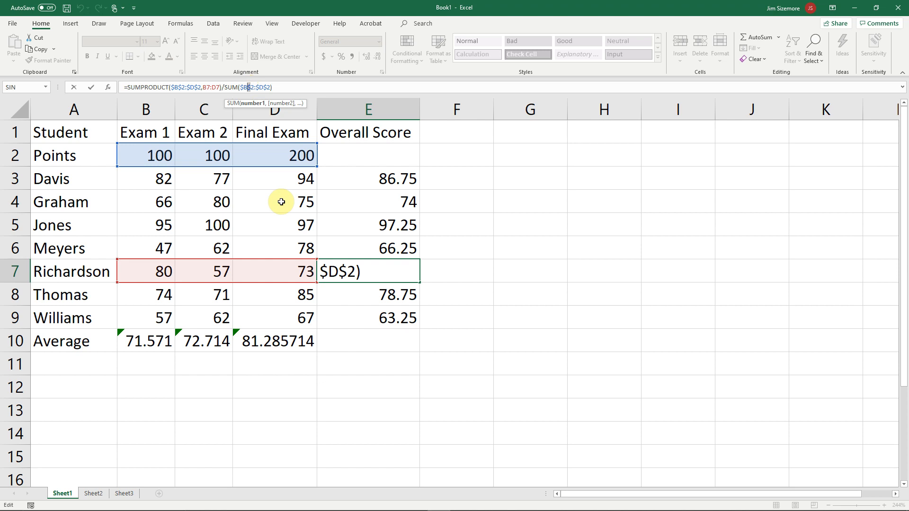
click(241, 87)
click(254, 87)
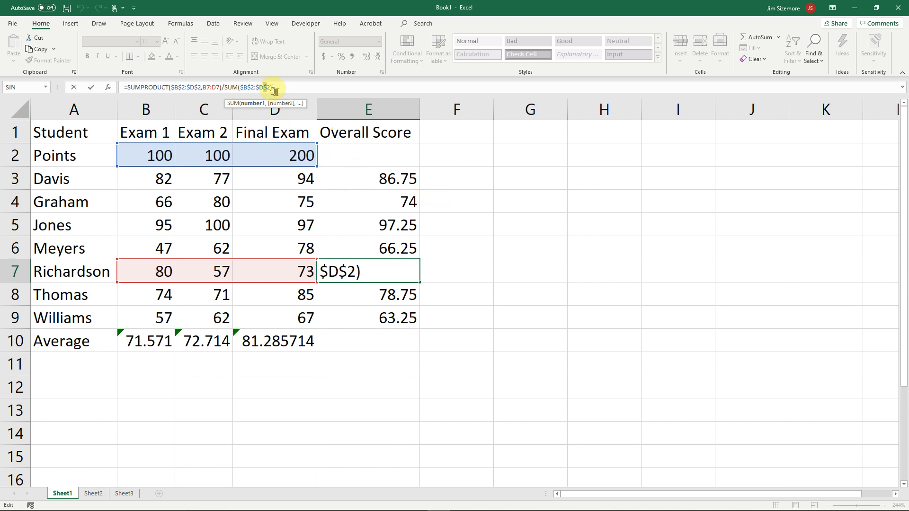
Step: Copy the SUM part of the E7 formula and enter it in G3 as =SUM($B$2:$D$2), leaving E7 as it is
drag(271, 87, 224, 90)
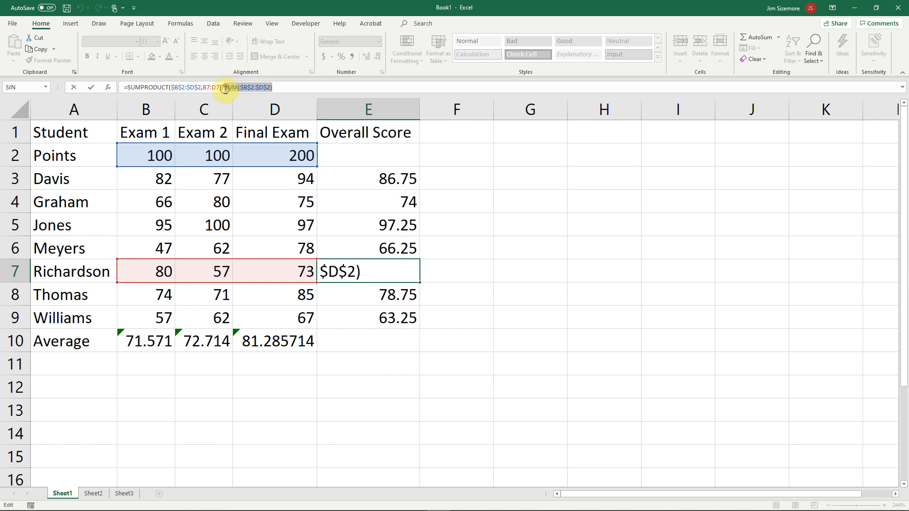
click(285, 84)
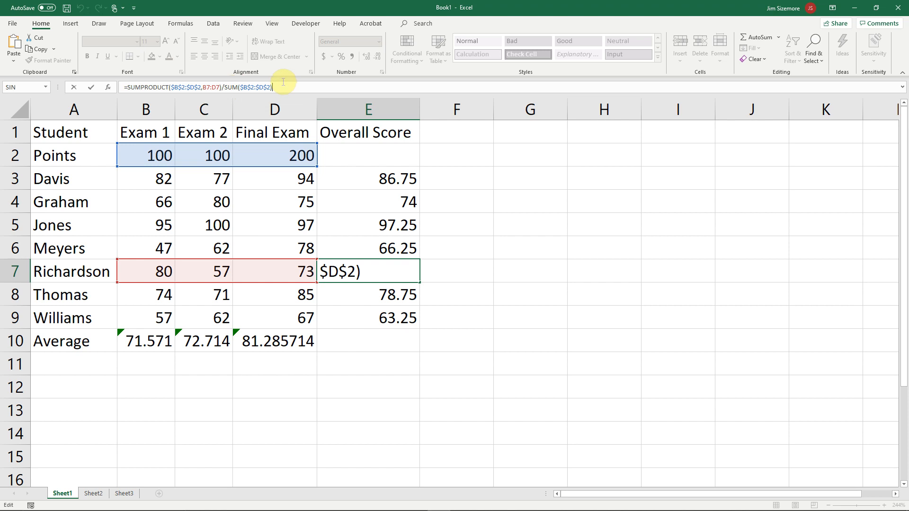
key(Tab)
key(Tab)
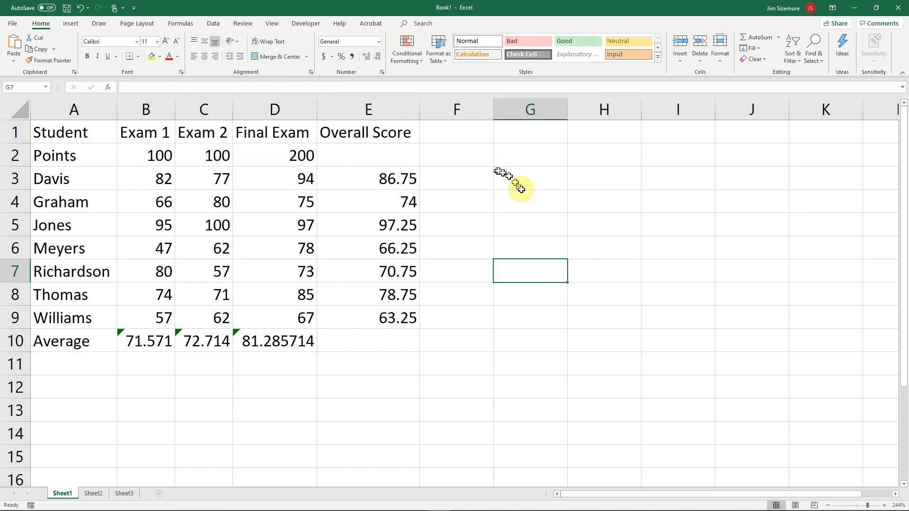
click(519, 182)
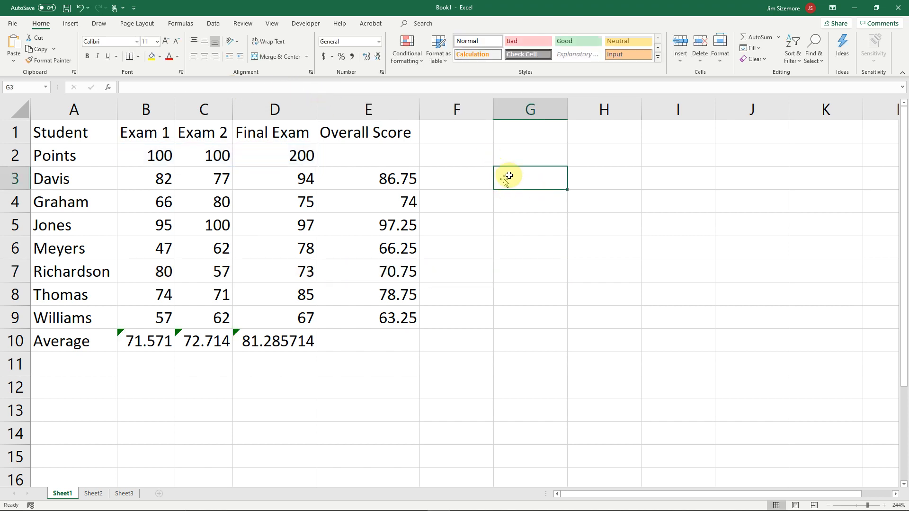
text(=)
key(ctrl+v)
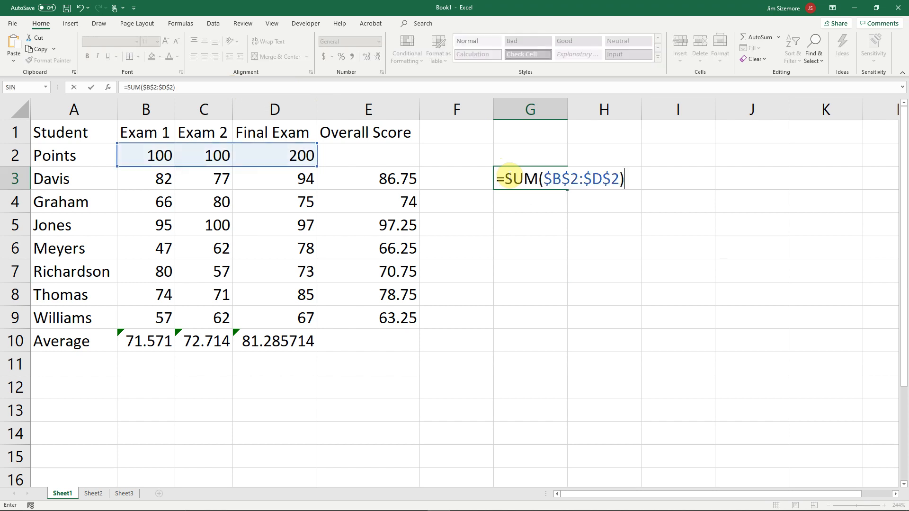
key(Return)
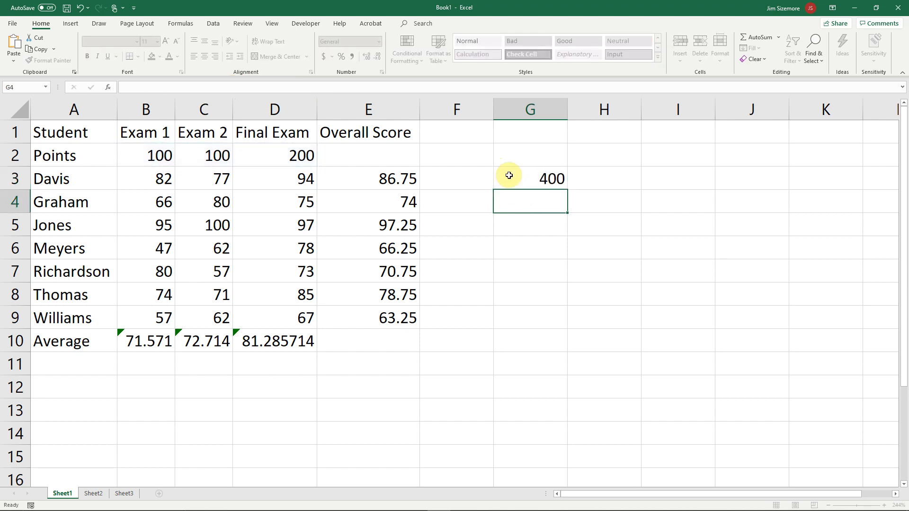
Step: Copy the absolute-reference SUM formula from G3 into H3
click(546, 176)
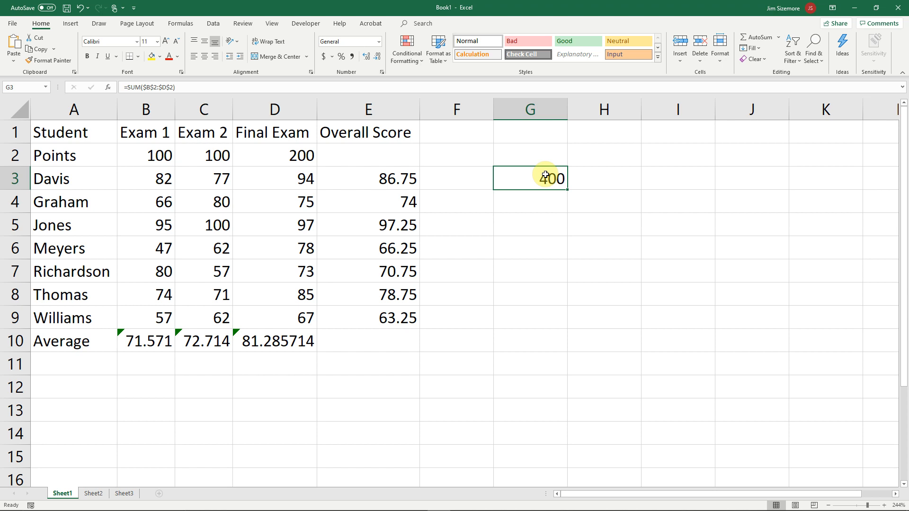
key(ctrl+c)
click(596, 179)
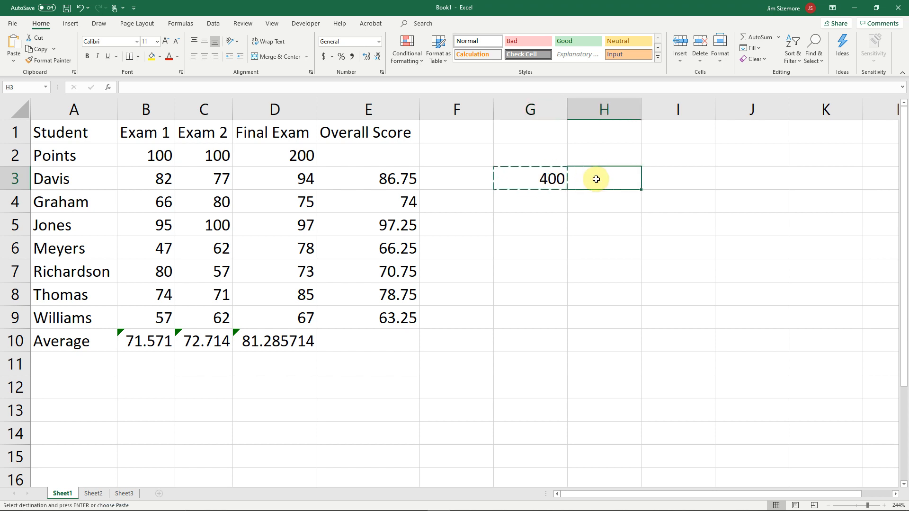
key(ctrl+v)
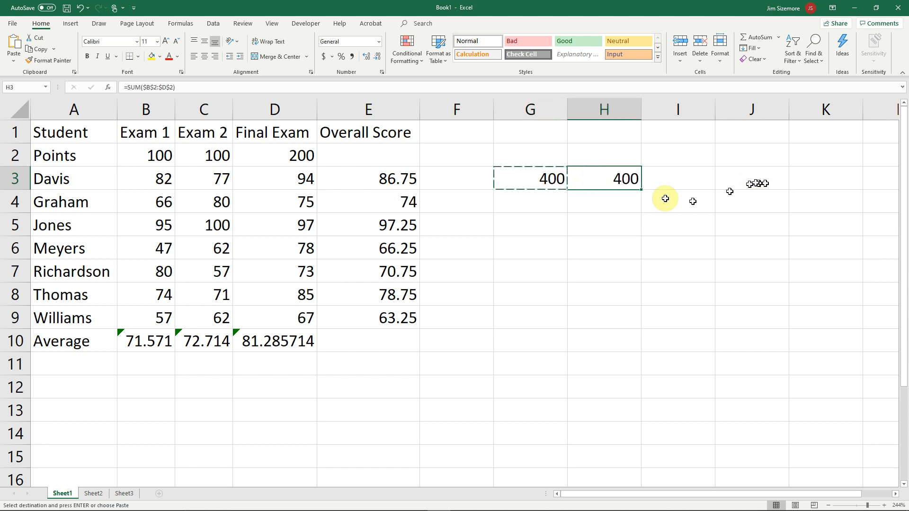
Step: Compare the cell ranges referenced by the absolute-reference SUM formulas in H3 and G3
click(338, 87)
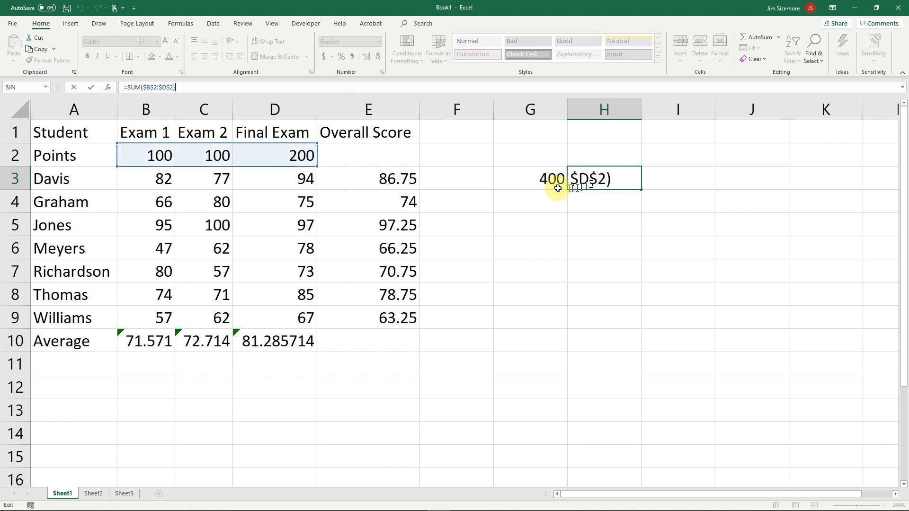
click(544, 180)
click(336, 87)
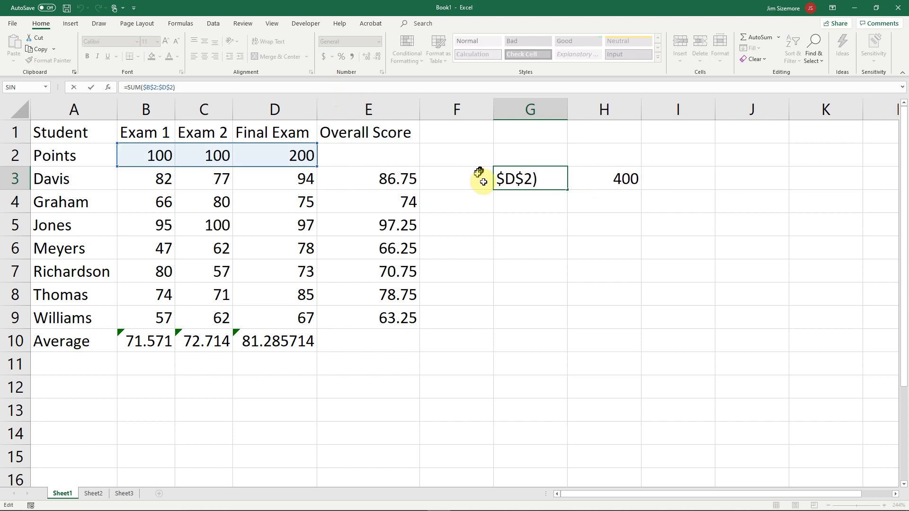
Step: Make the column references in H3 relative while keeping the row absolute, so the formula reads =SUM(B$2:D$2)
click(628, 178)
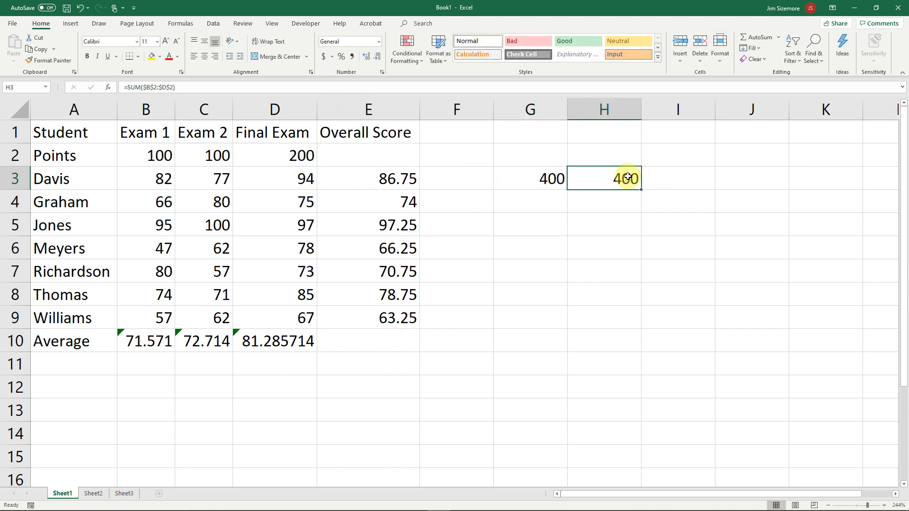
click(148, 86)
key(BackSpace)
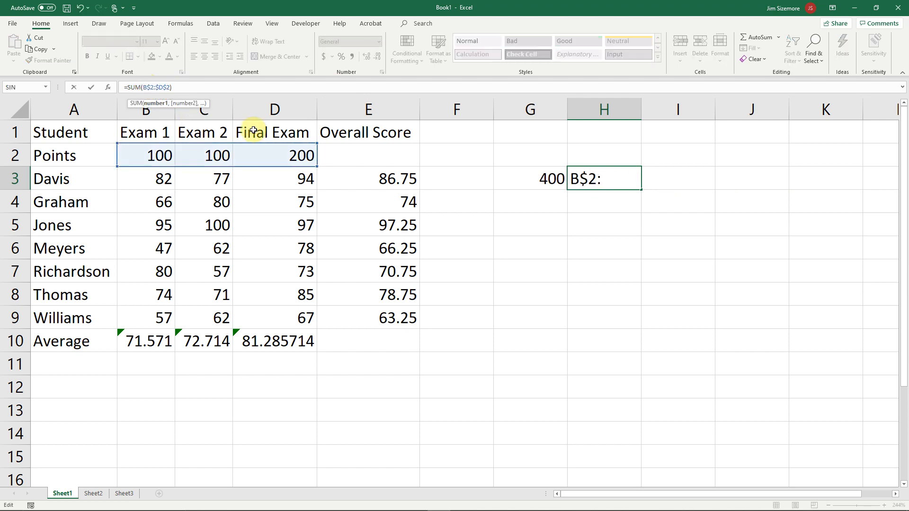
click(158, 87)
key(BackSpace)
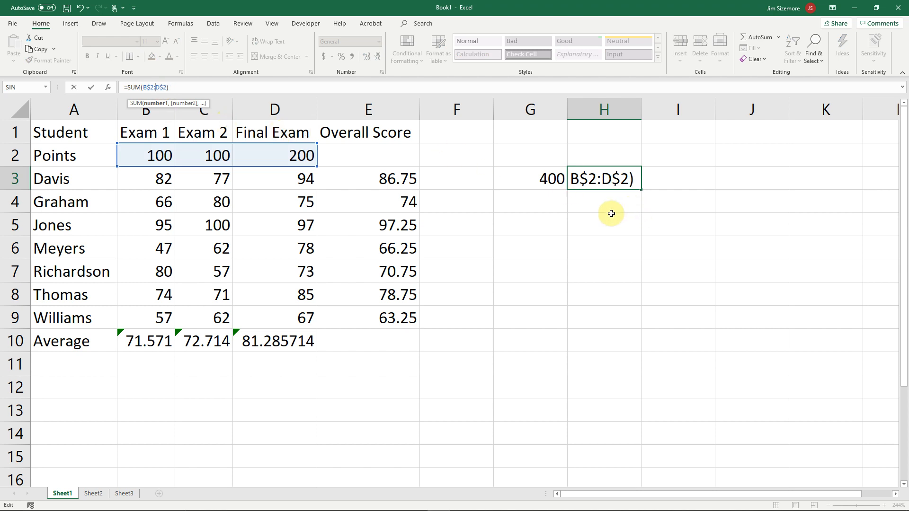
key(ctrl+Return)
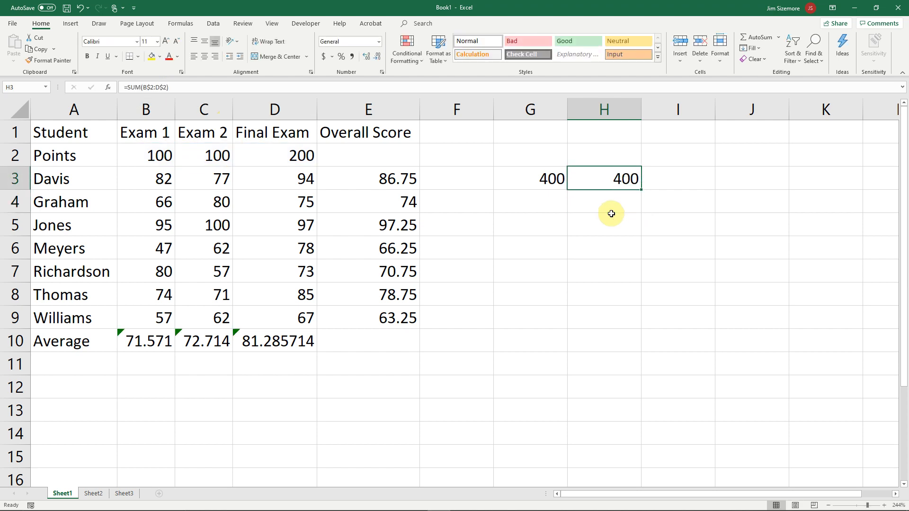
Step: Copy the mixed-reference SUM formula from H3 into I3
key(ctrl+c)
key(Right)
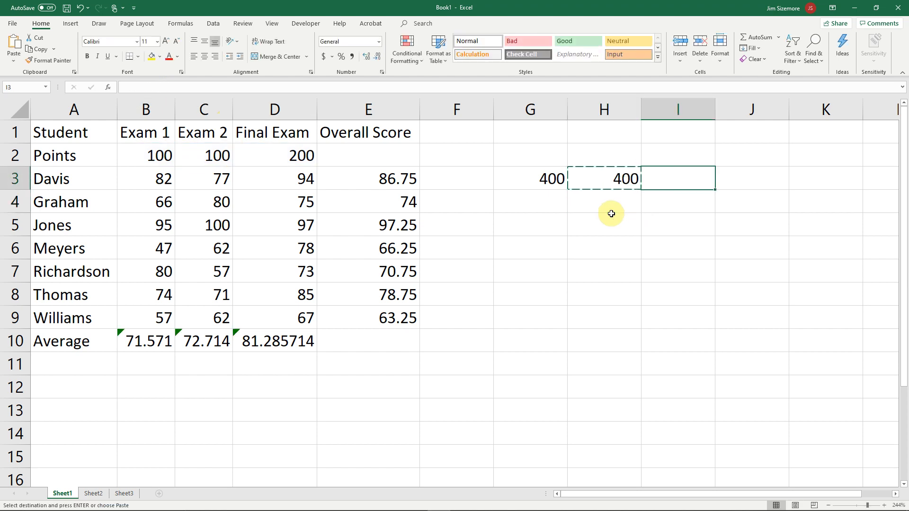
key(ctrl+v)
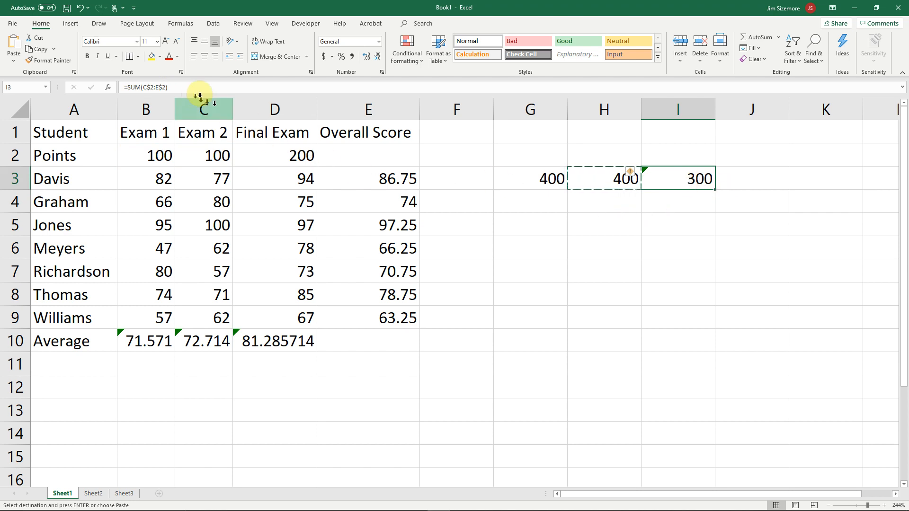
Step: Examine the ranges referenced by the SUM formulas in H3 and I3, checking how the columns and row respond to copying
mouse_move(630, 176)
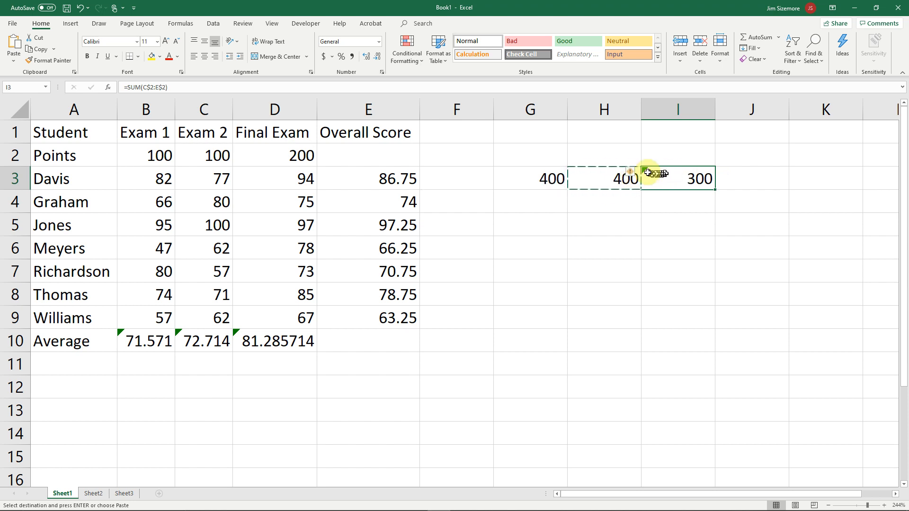
click(154, 87)
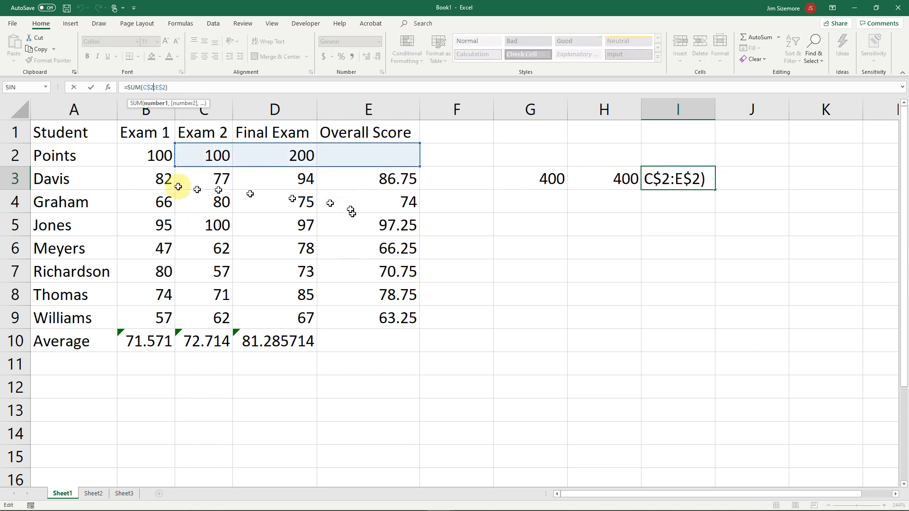
drag(134, 154, 245, 153)
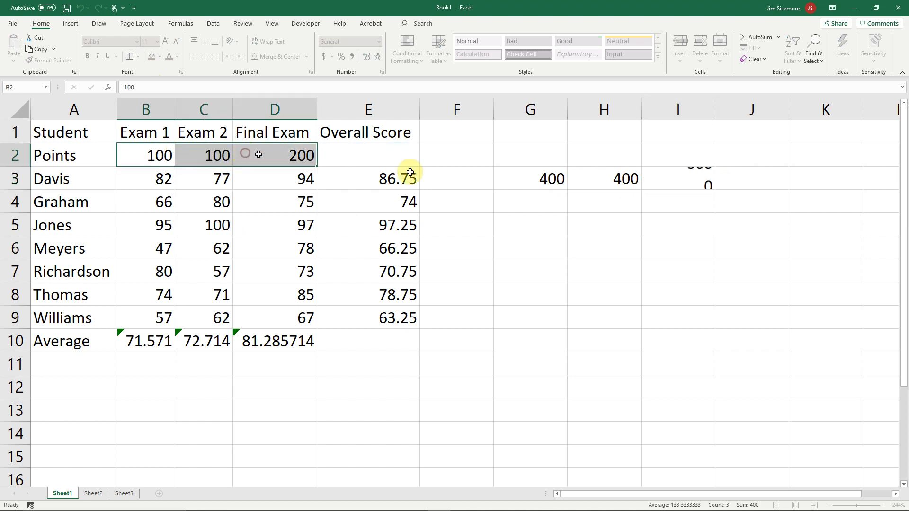
click(611, 179)
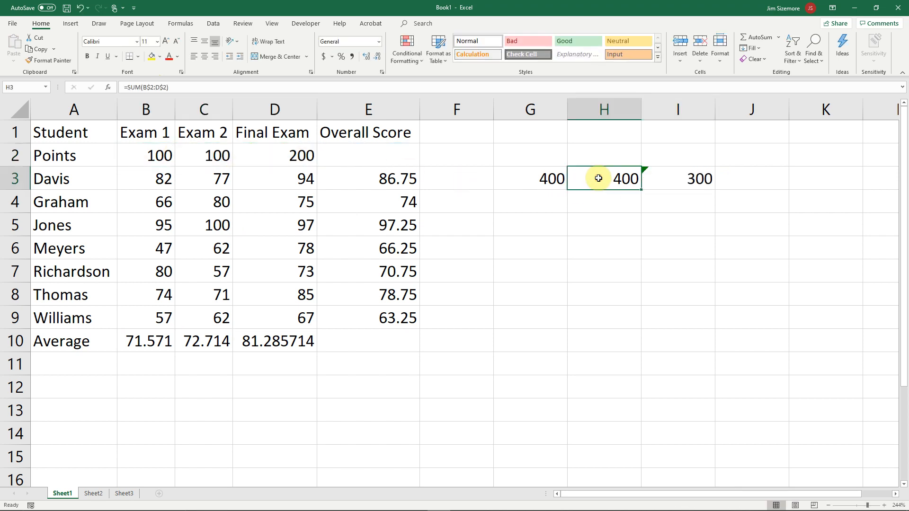
click(142, 87)
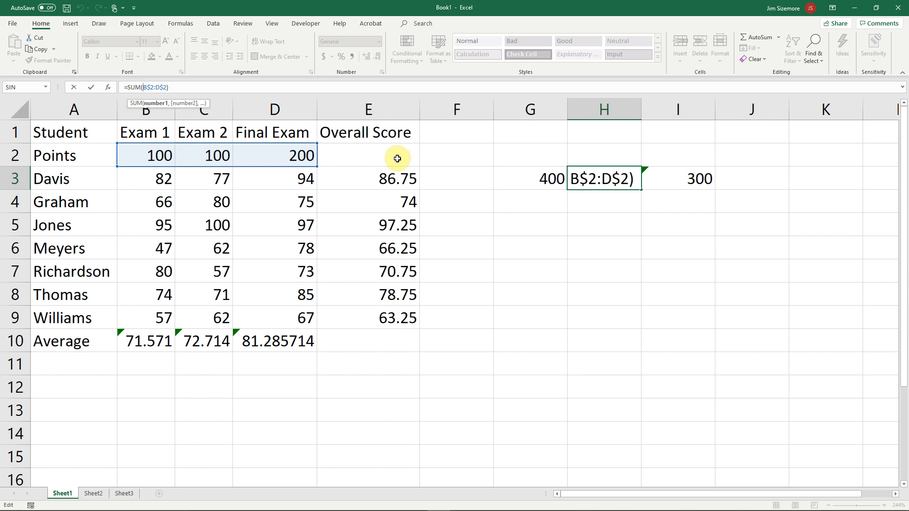
click(691, 182)
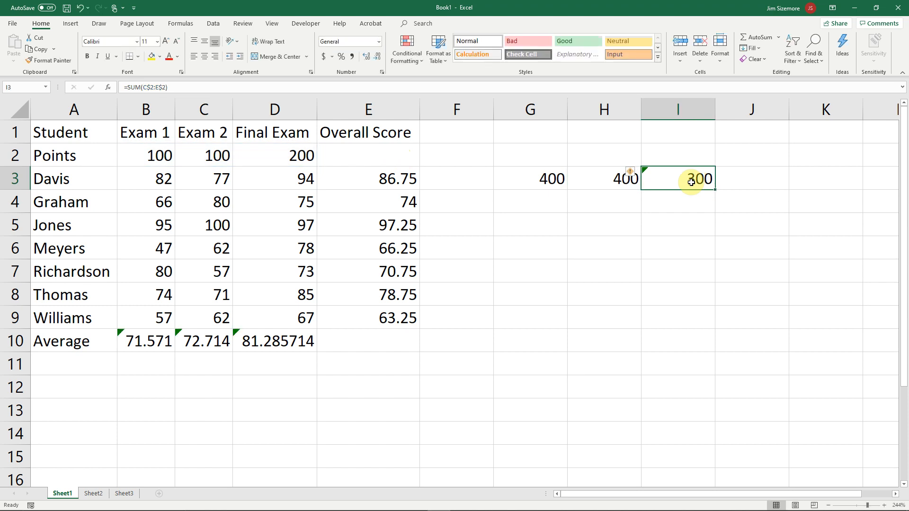
click(465, 87)
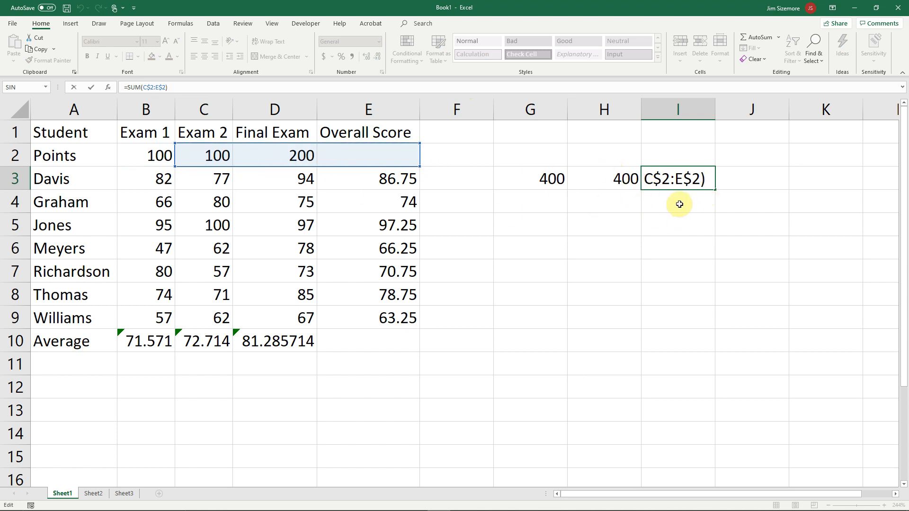
key(Return)
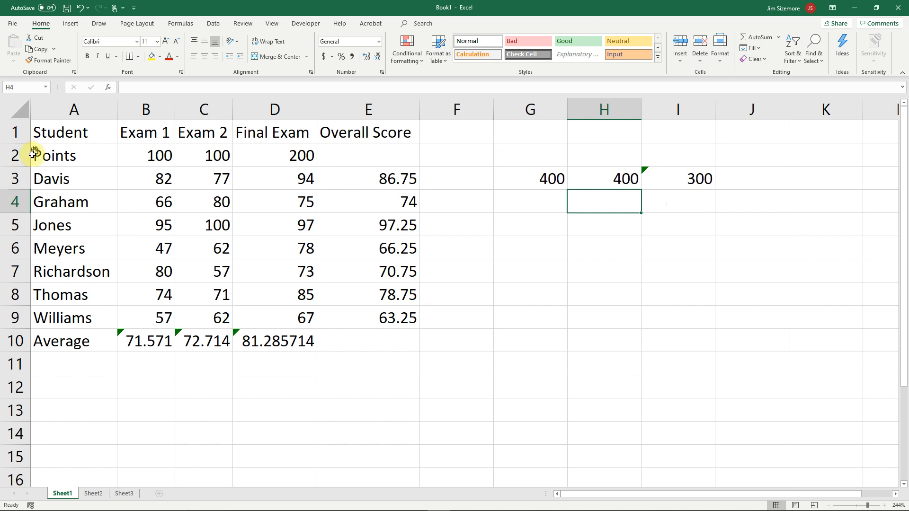
Step: Compare the delete options offered for the whole row 2 and for cell A2 alone, without deleting anything
click(12, 156)
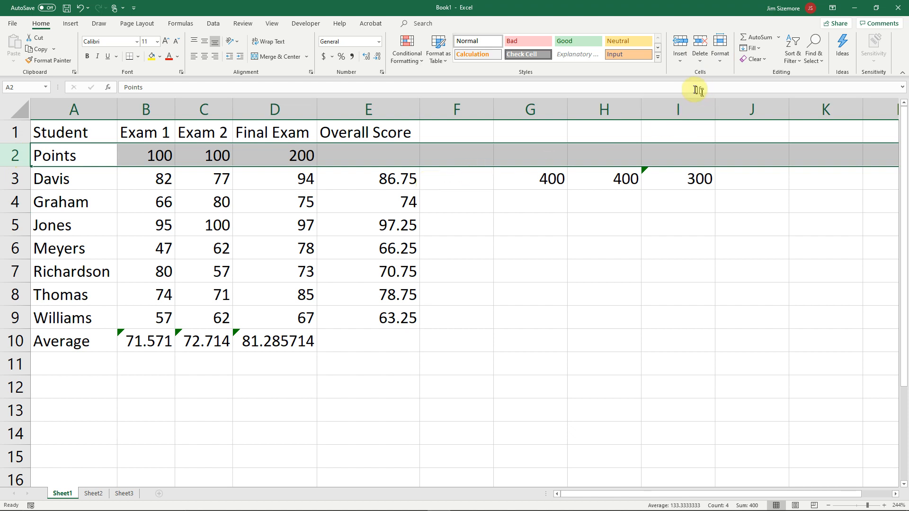
click(701, 60)
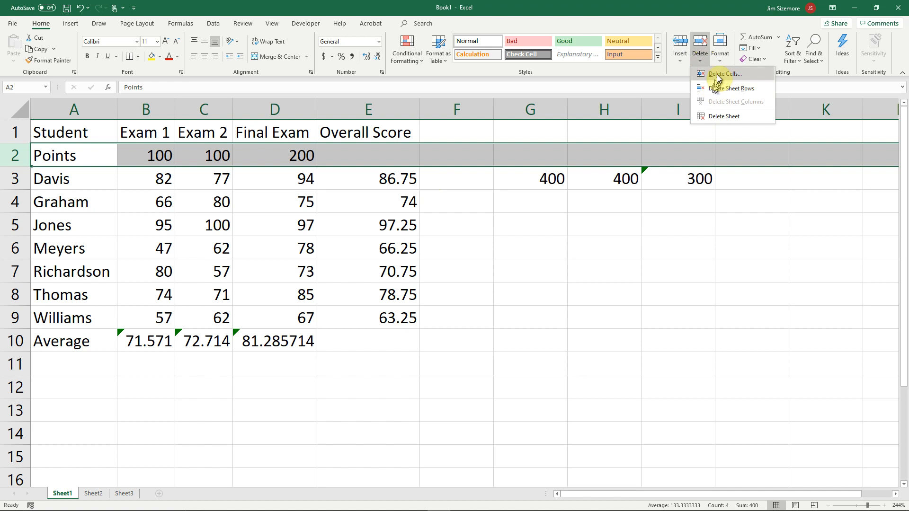
click(84, 156)
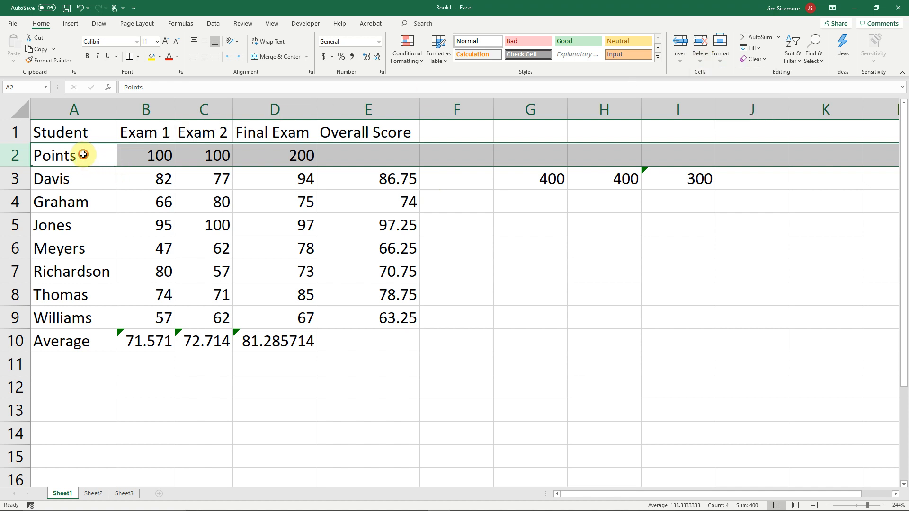
click(701, 62)
click(713, 74)
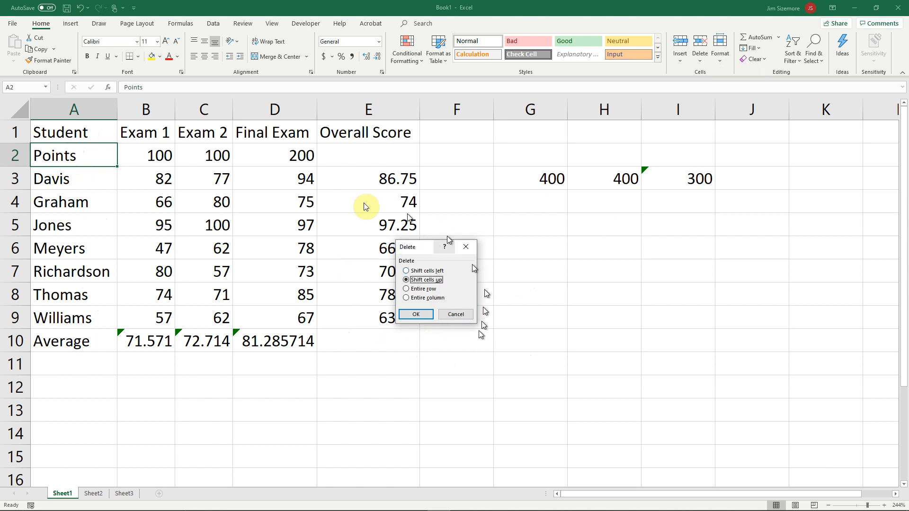
click(454, 312)
click(455, 316)
Step: Clear the sample SUM formulas from G3:J3 and delete the entire Points row, row 2
drag(546, 180, 721, 172)
key(Delete)
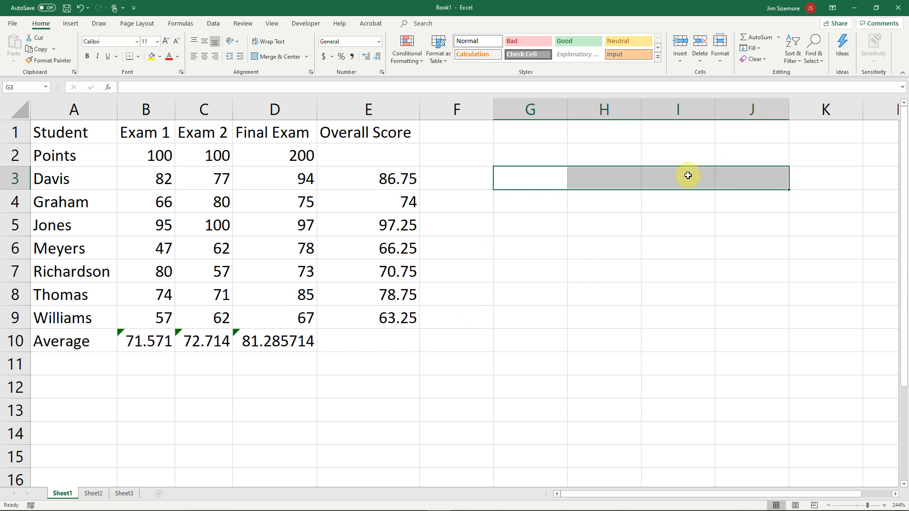
click(2, 154)
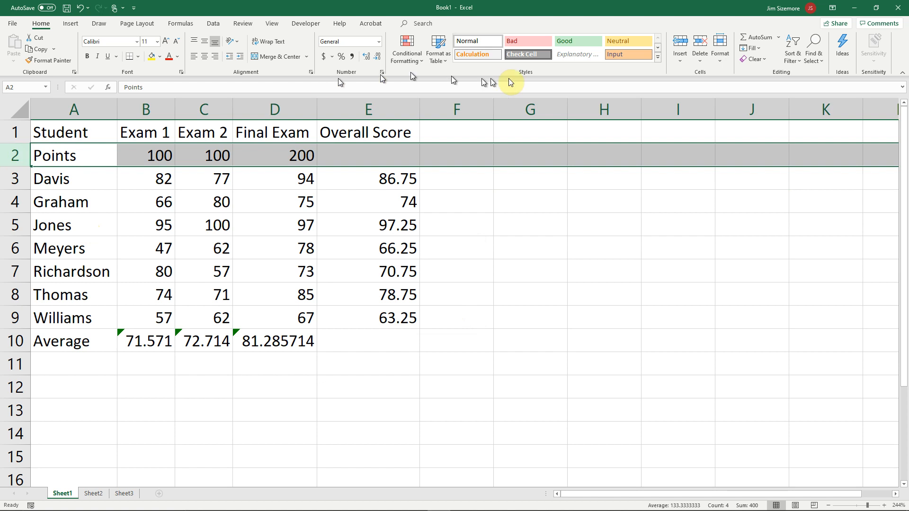
click(703, 64)
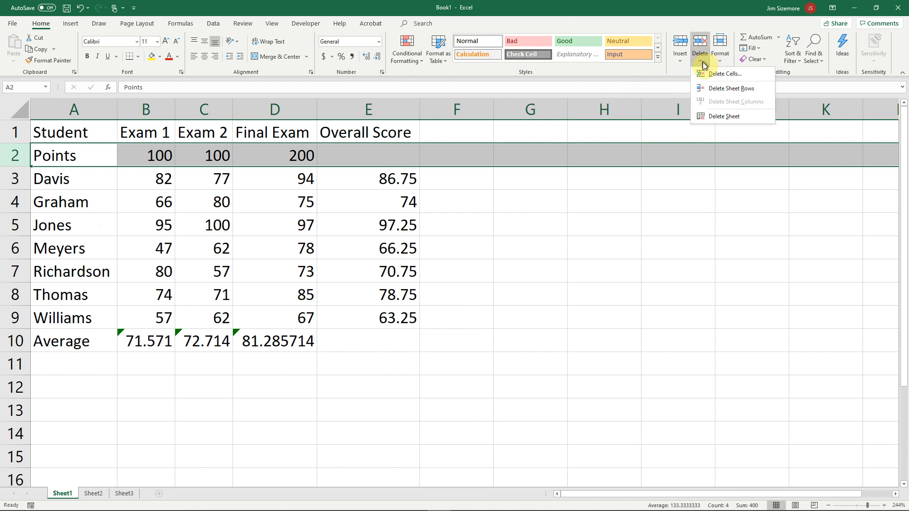
click(718, 89)
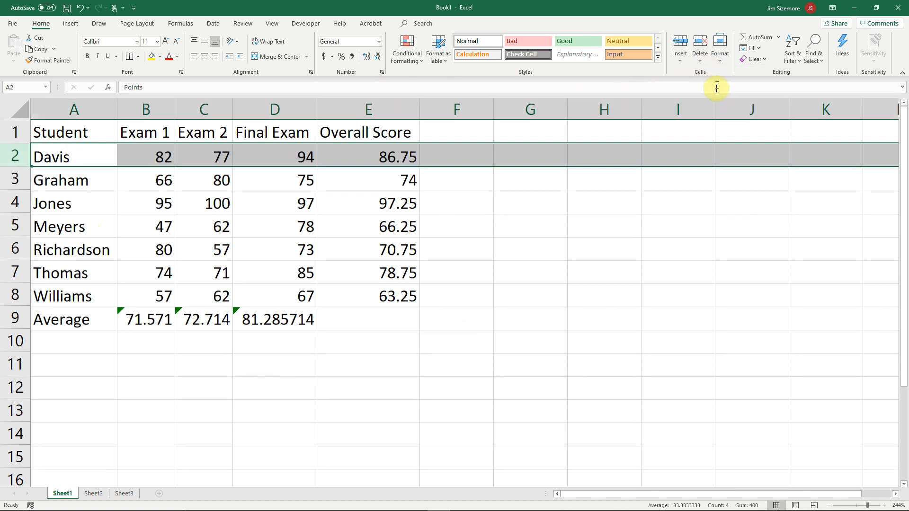
Step: Replace the overall-score formula in E2 with =AVERAGE(B2:D2)
click(352, 156)
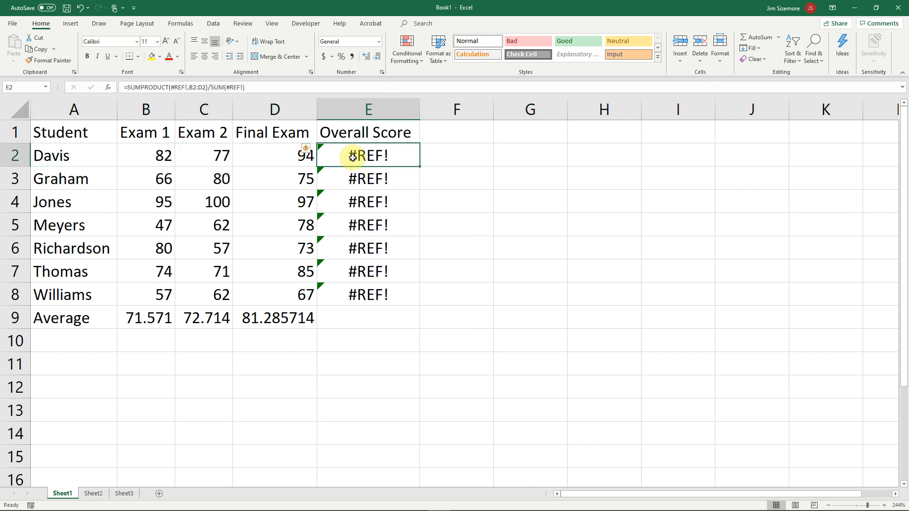
text(=a)
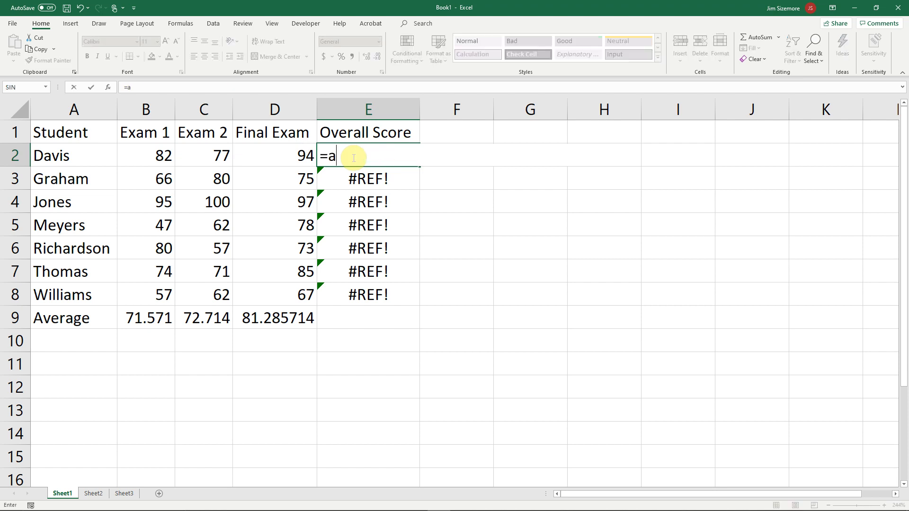
text(verage)
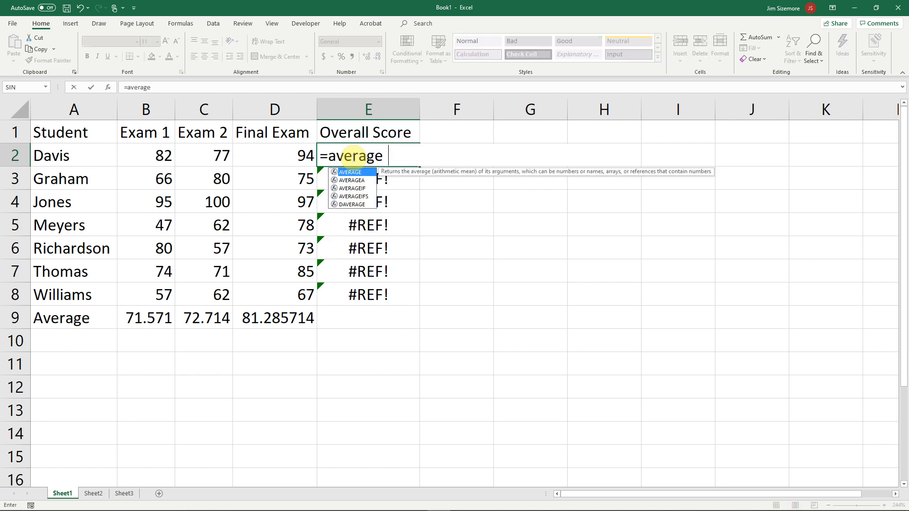
text(()
drag(158, 154, 304, 152)
key(Return)
Step: Copy the AVERAGE formula from E2 down the Overall Score column through E8
key(Up)
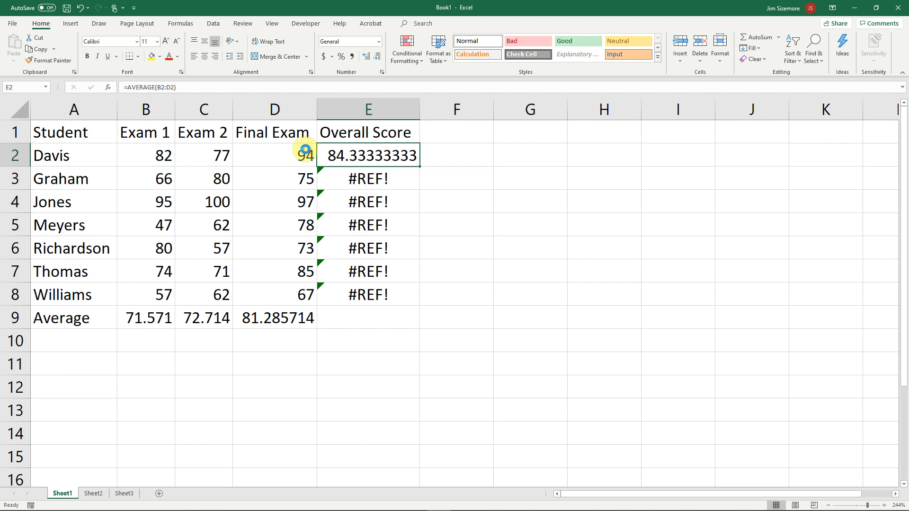
key(ctrl+c)
key(ctrl+shift+Down)
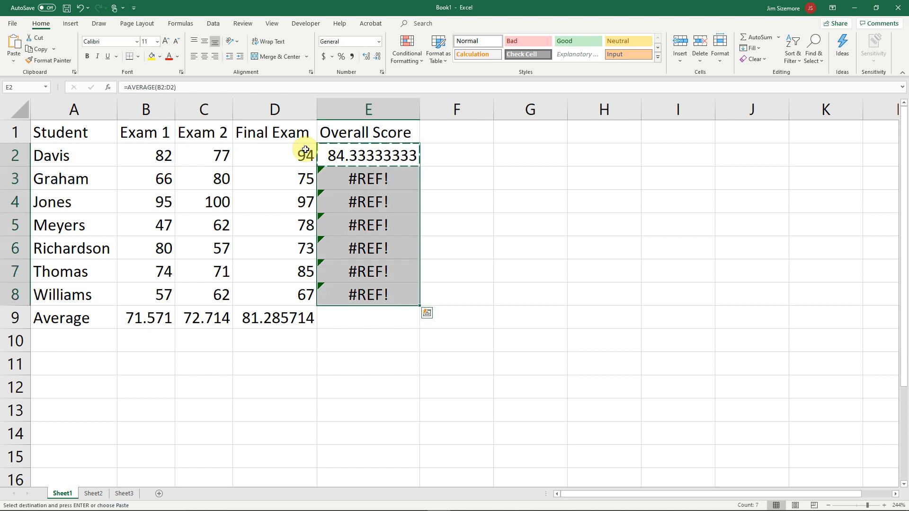